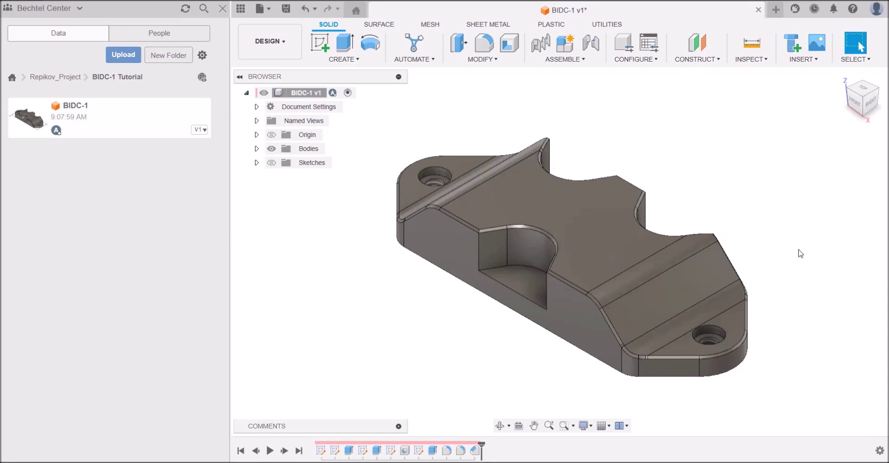
Orbit the part to inspect it from front, elevated three-quarter and underside views.
shift+middle_drag(801, 265, 824, 262)
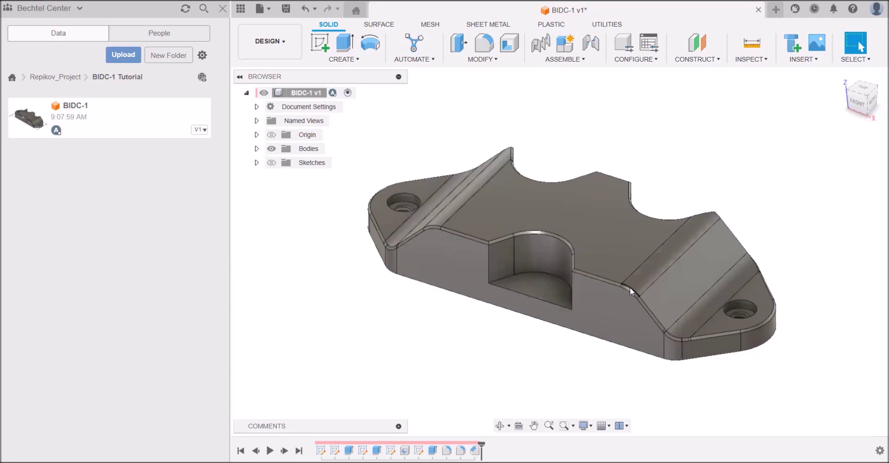
click(864, 113)
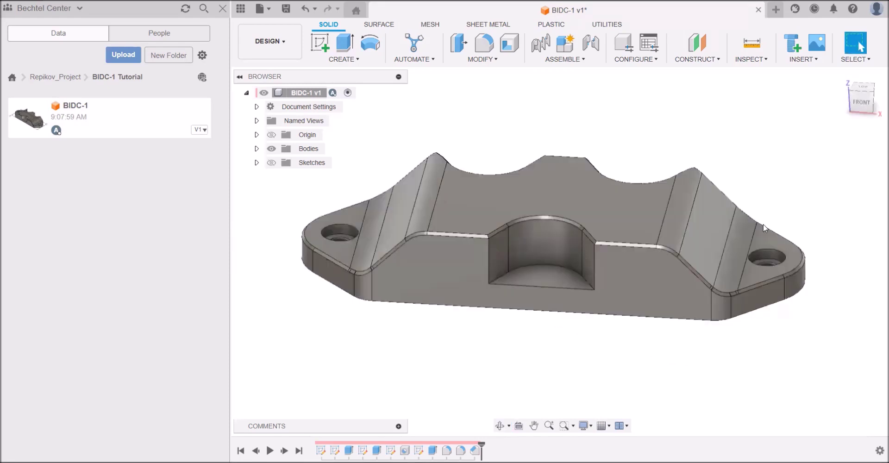
click(860, 102)
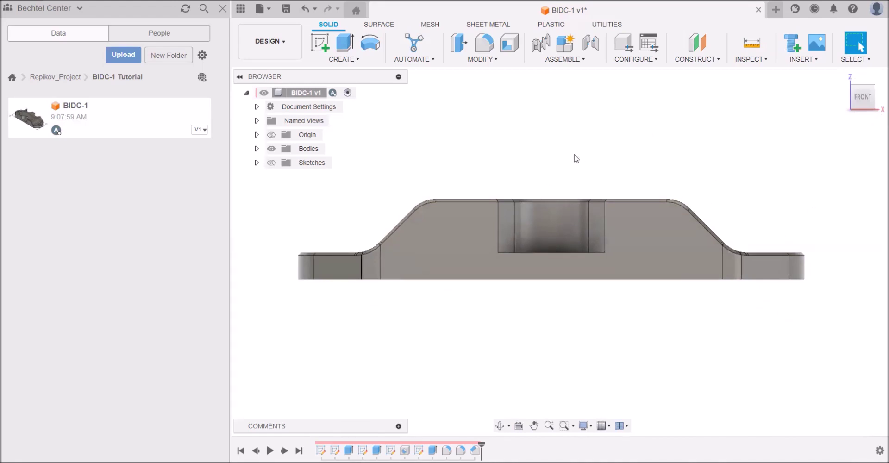
shift+middle_drag(612, 166, 654, 262)
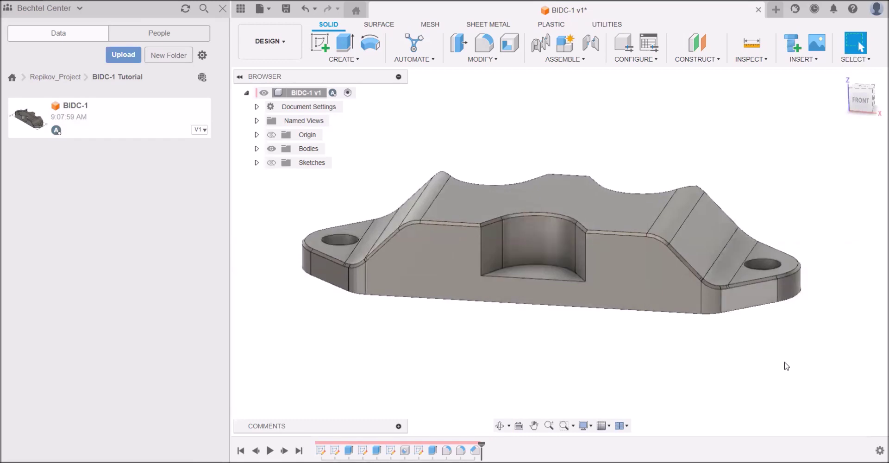
shift+middle_drag(786, 362, 558, 321)
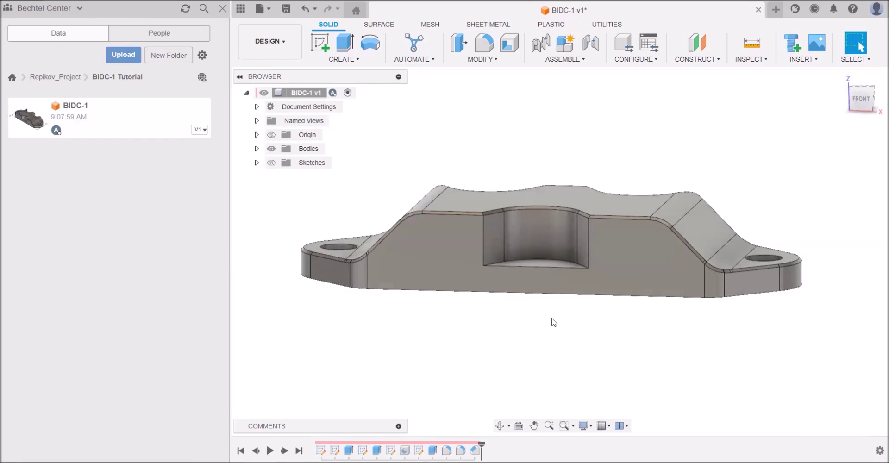
shift+middle_drag(554, 312, 564, 135)
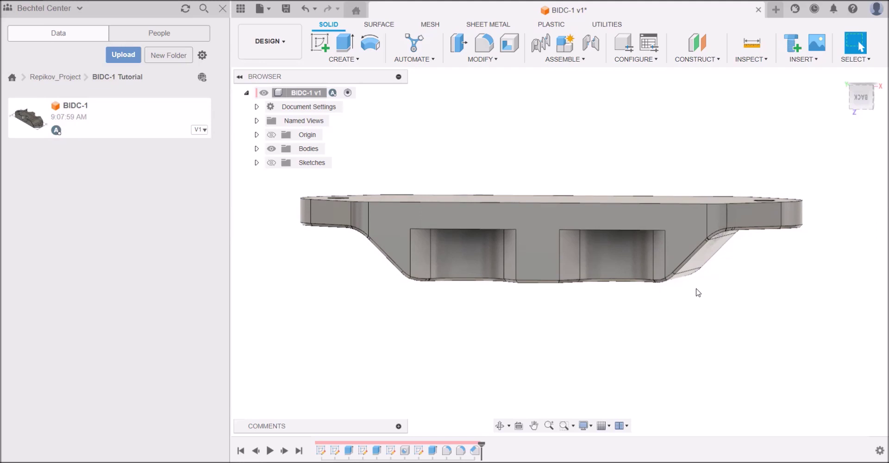
Browse to Workholdings, Stocks and Machines > Parametric Models > Stock and copy Cuboid Stock.
click(61, 79)
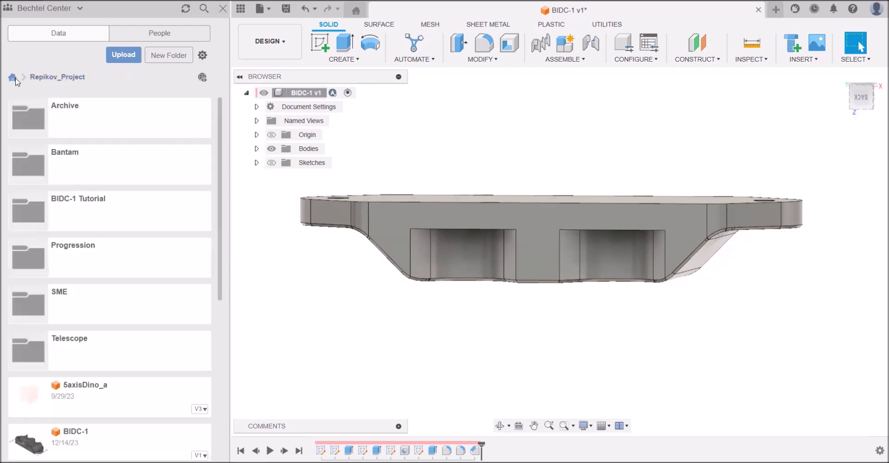
click(50, 68)
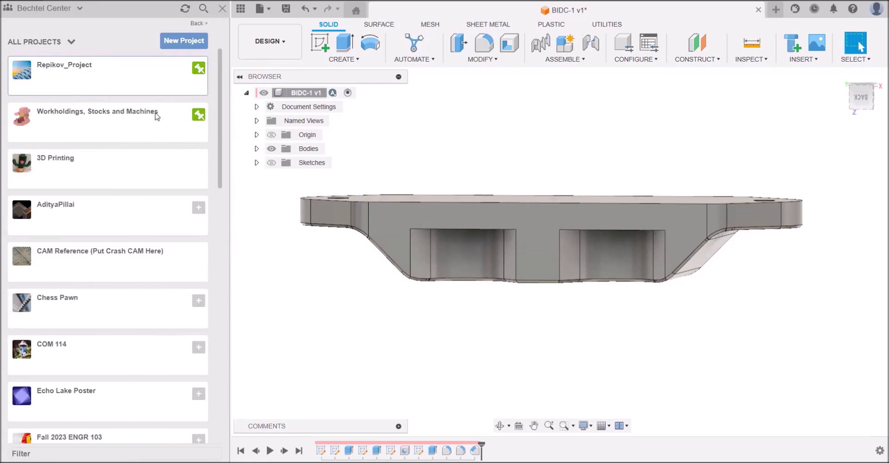
scroll(184, 373, down, 10)
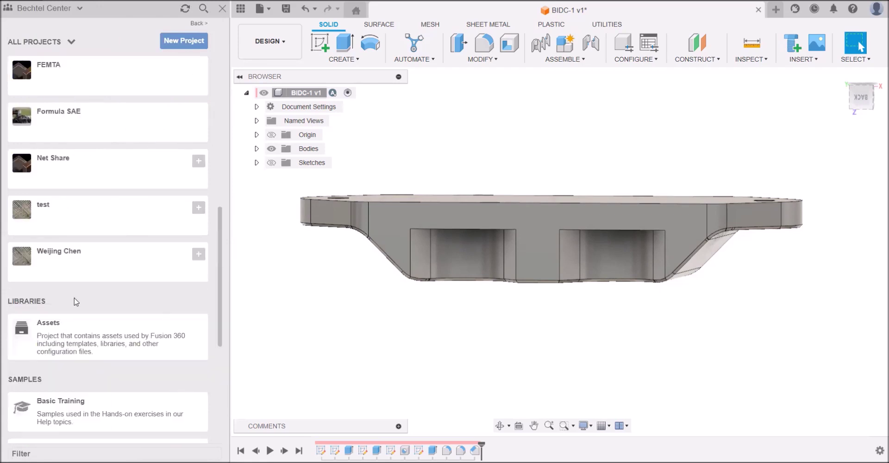
scroll(126, 295, up, 10)
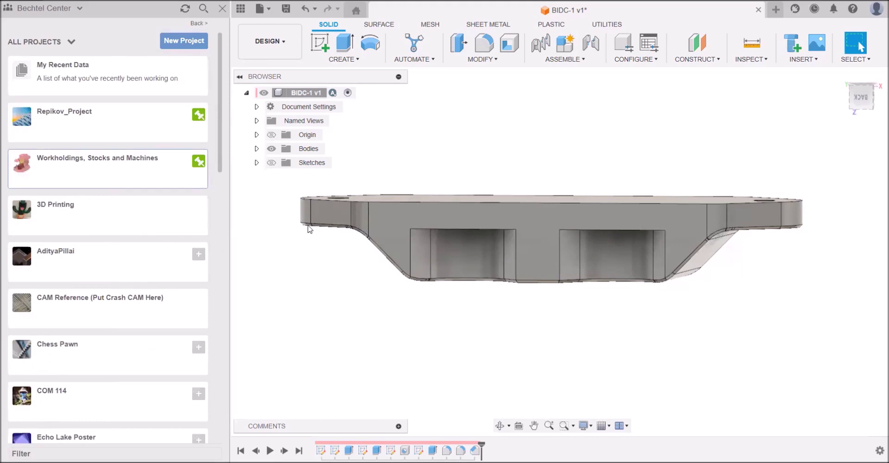
click(157, 176)
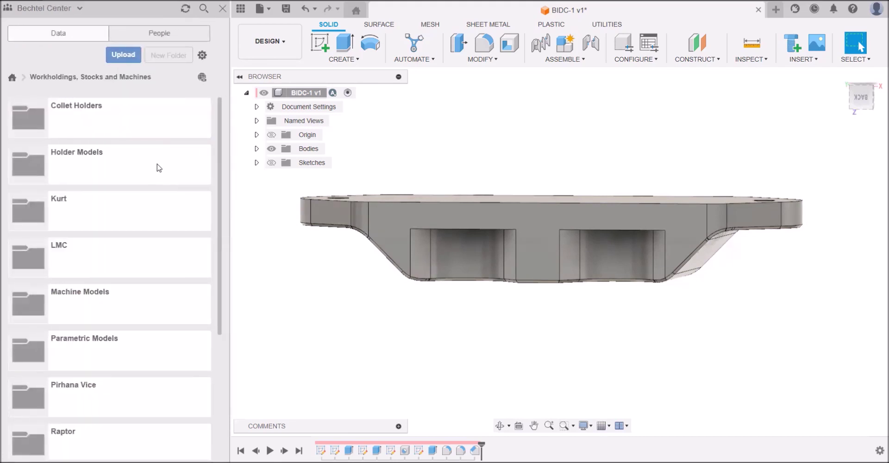
click(131, 363)
click(103, 132)
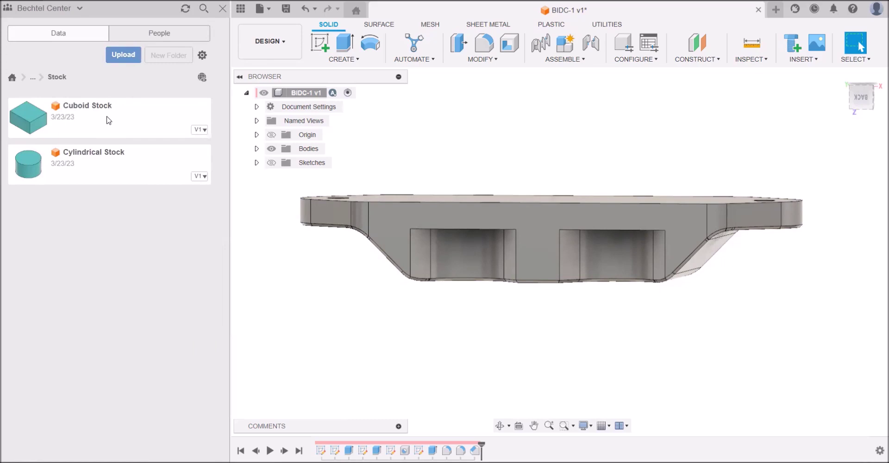
right_click(107, 116)
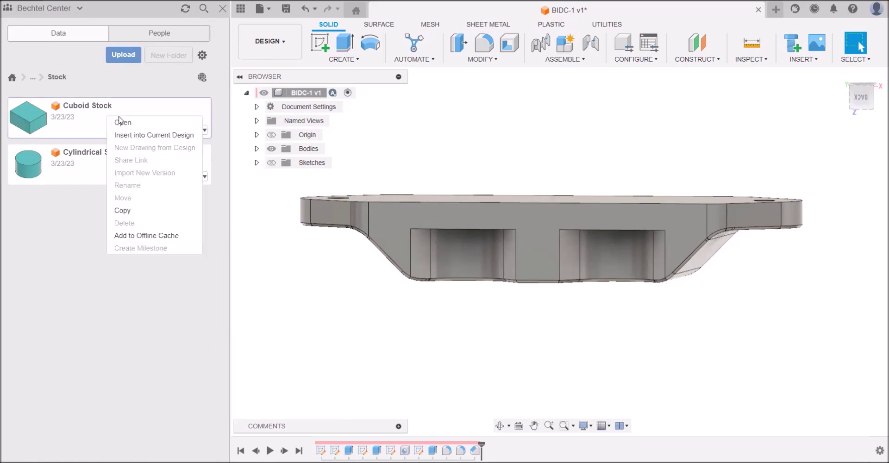
click(155, 211)
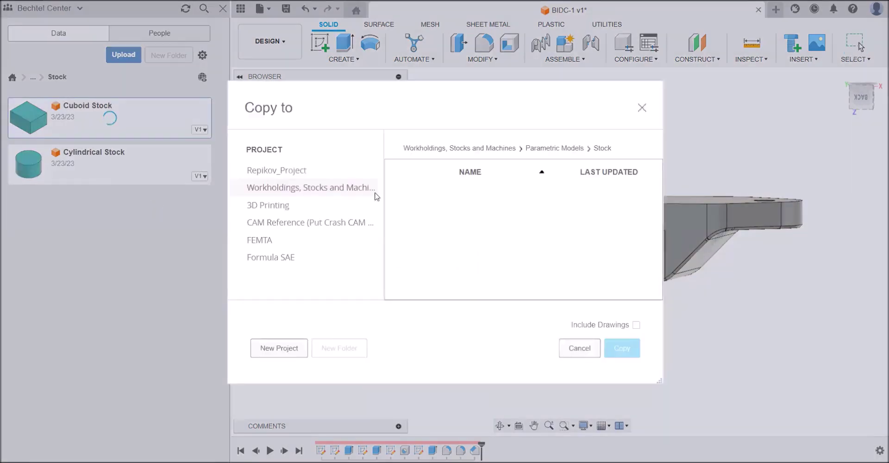
Choose Repikov_Project > BIDC-1 Tutorial as the destination and copy Cuboid Stock there.
click(295, 170)
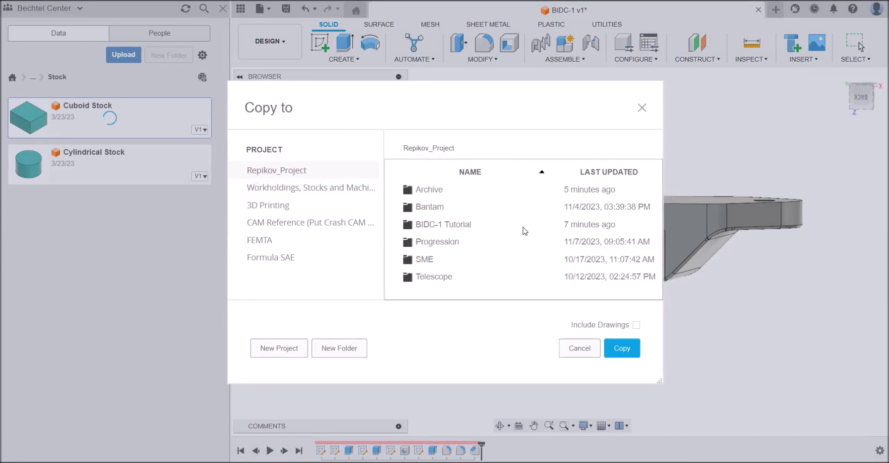
double_click(470, 232)
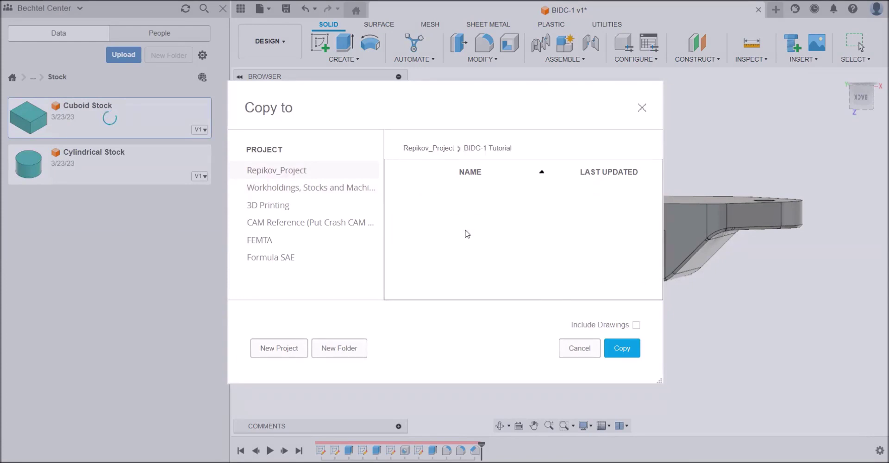
click(614, 349)
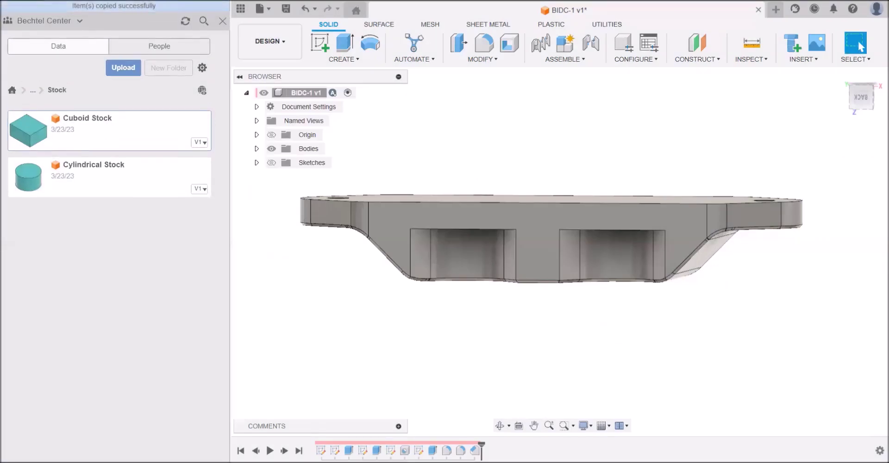
click(12, 91)
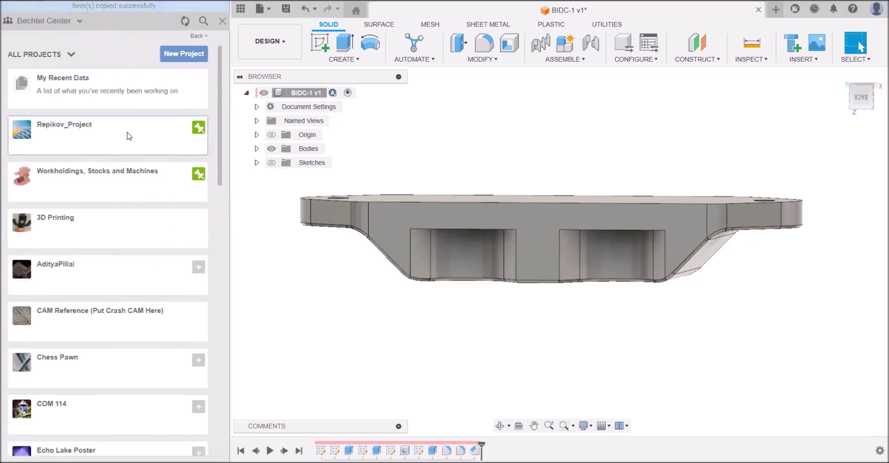
Open Repikov_Project's BIDC-1 Tutorial folder, orbit the part, and start a new blank design.
click(129, 136)
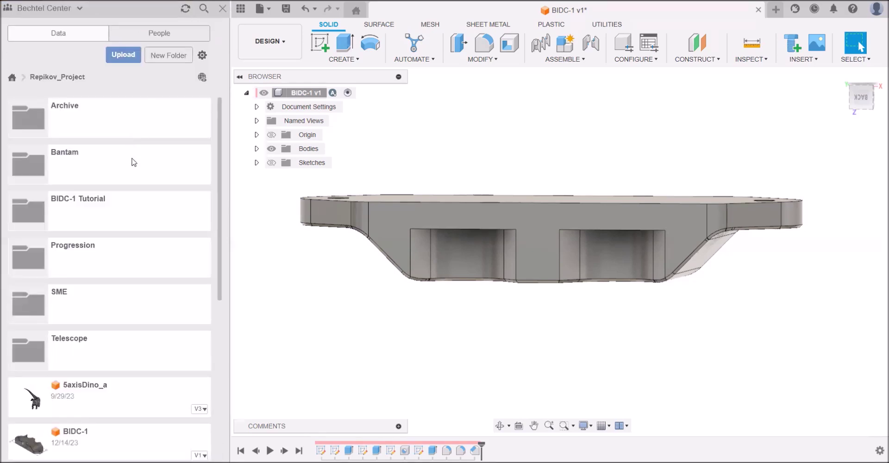
click(97, 212)
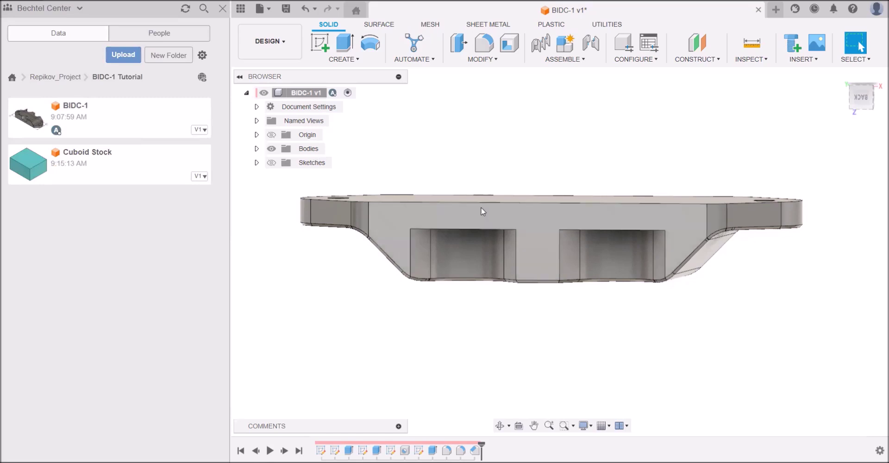
shift+middle_drag(689, 354, 699, 183)
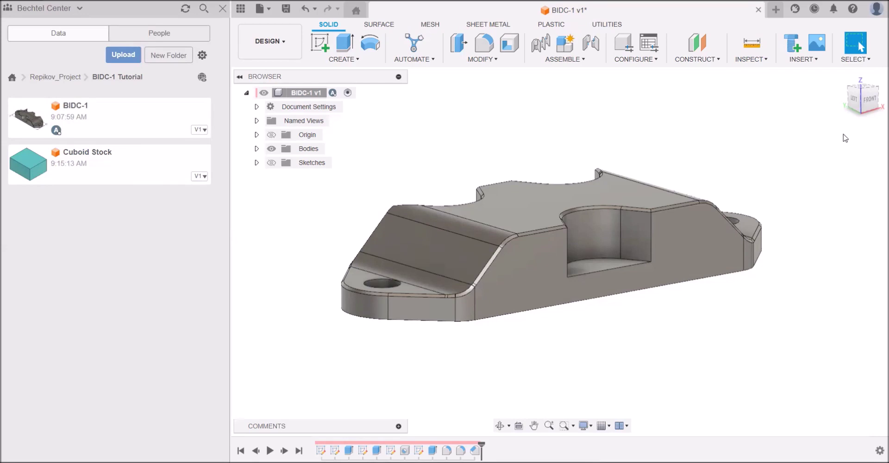
click(758, 8)
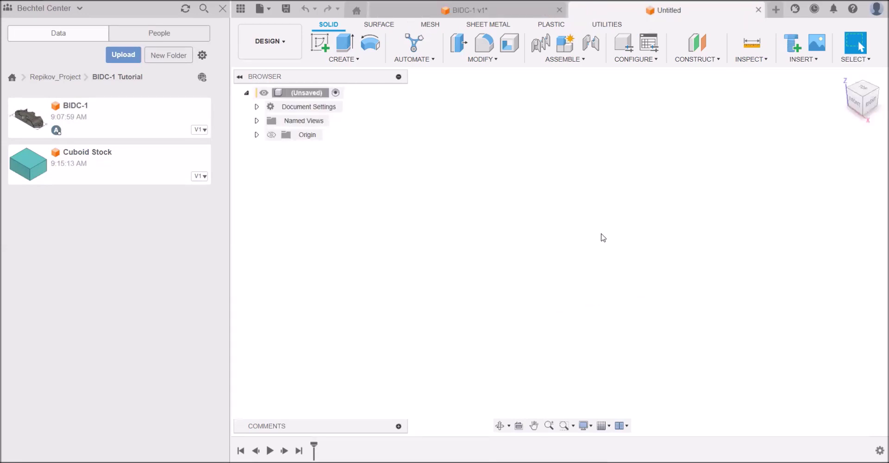
Save the new design as 'Steps' in the BIDC-1 Tutorial folder.
key(ctrl+s)
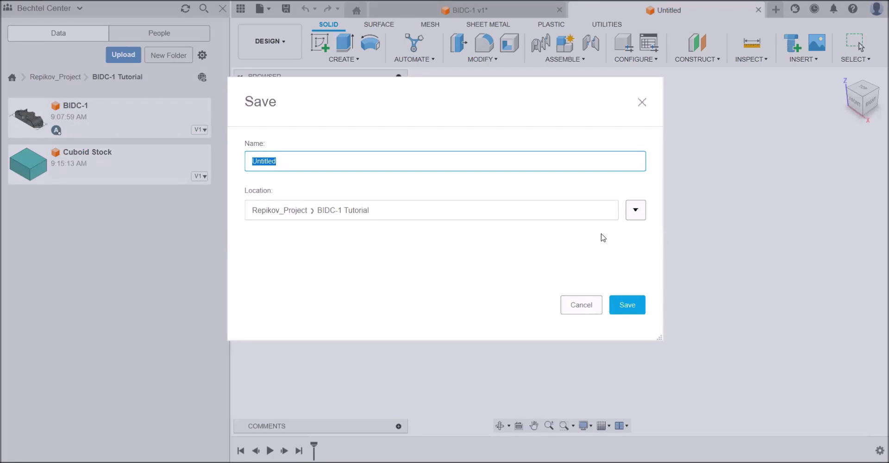
text(Steps)
key(Return)
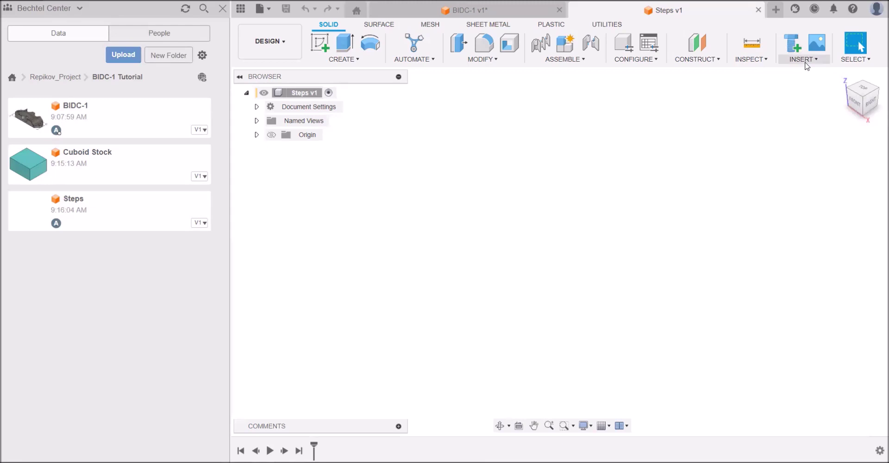
click(807, 66)
Derive the Stock:1 body from the Cuboid Stock design into Steps.
click(798, 80)
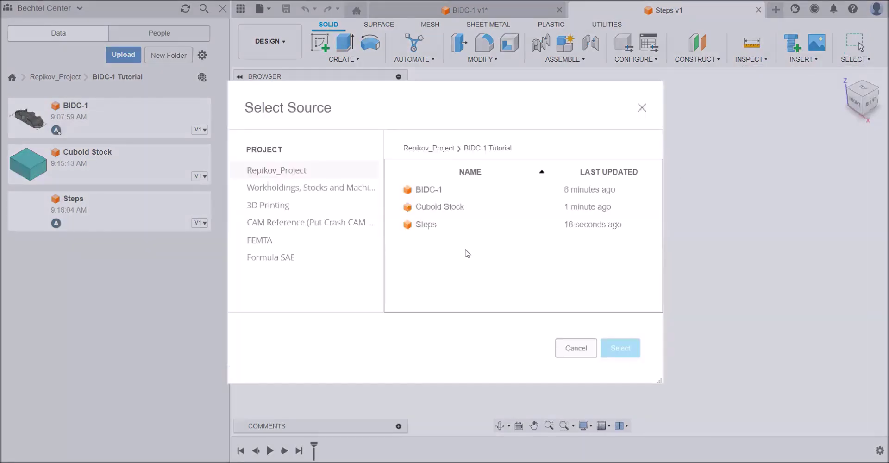
click(454, 207)
click(611, 349)
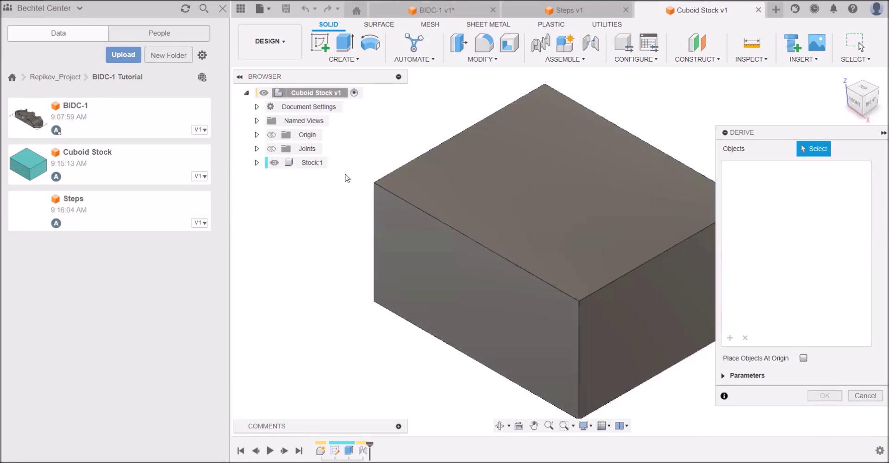
click(318, 168)
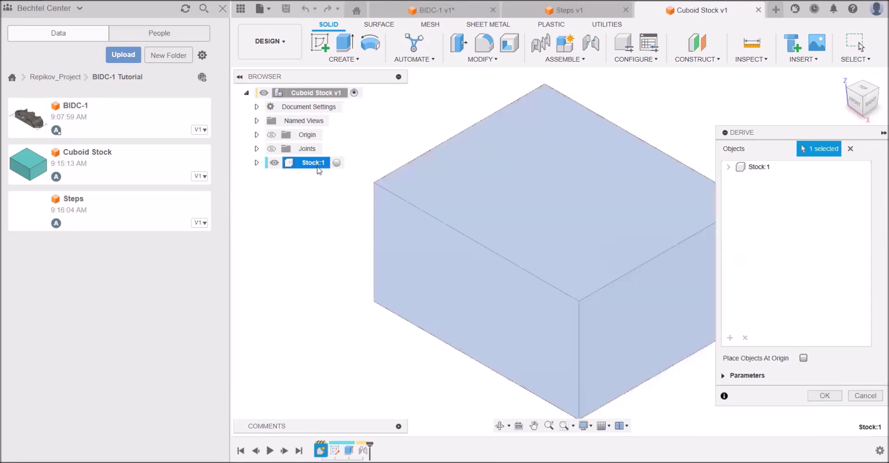
click(833, 397)
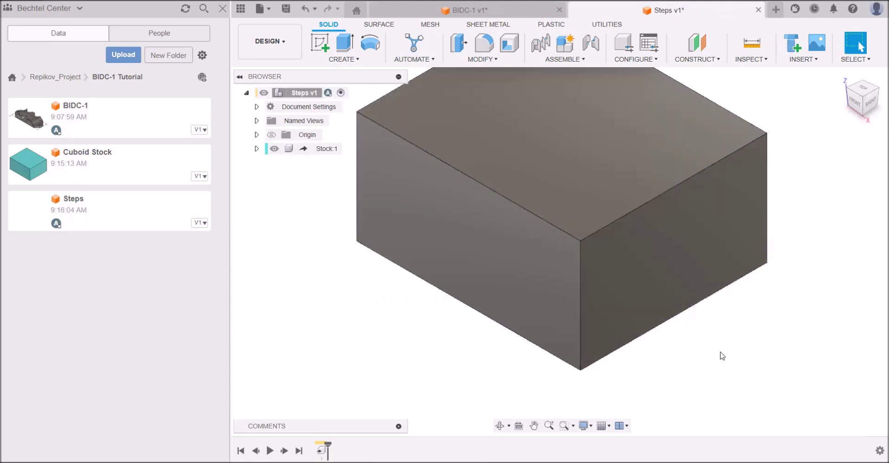
scroll(725, 355, down, 5)
shift+middle_drag(746, 387, 274, 180)
click(303, 150)
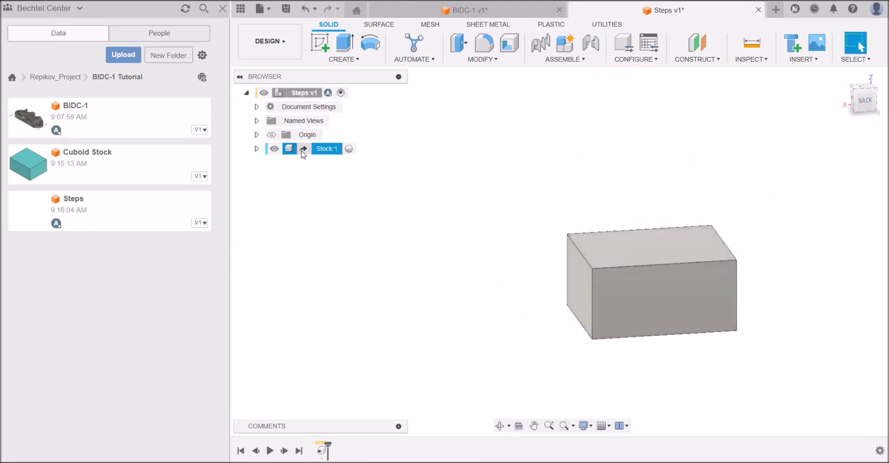
click(315, 149)
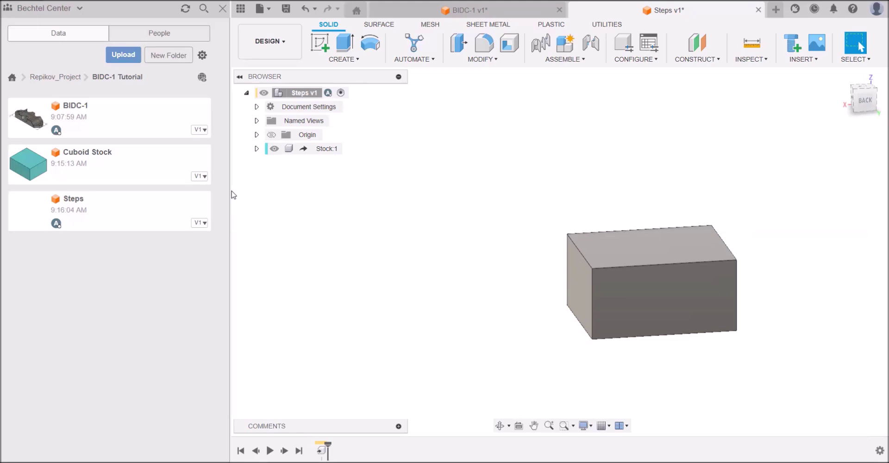
Orbit to an angled view and check the areas of the box's left and right faces.
shift+middle_drag(679, 341, 624, 347)
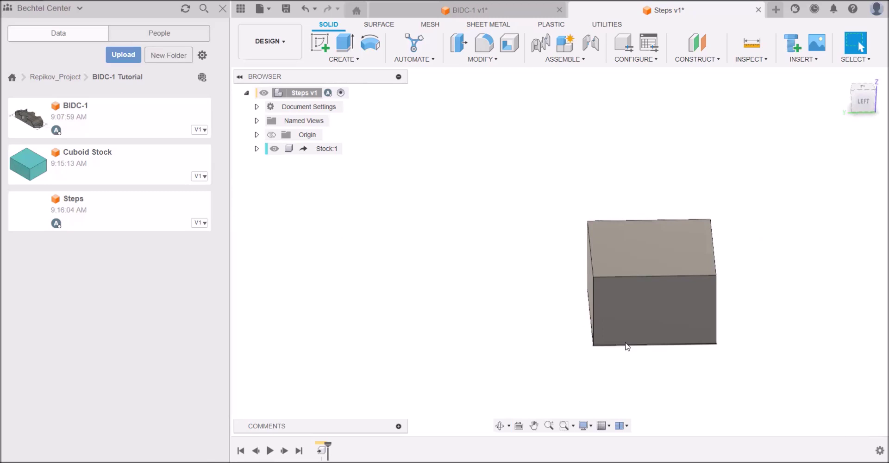
shift+middle_drag(579, 336, 608, 317)
click(609, 317)
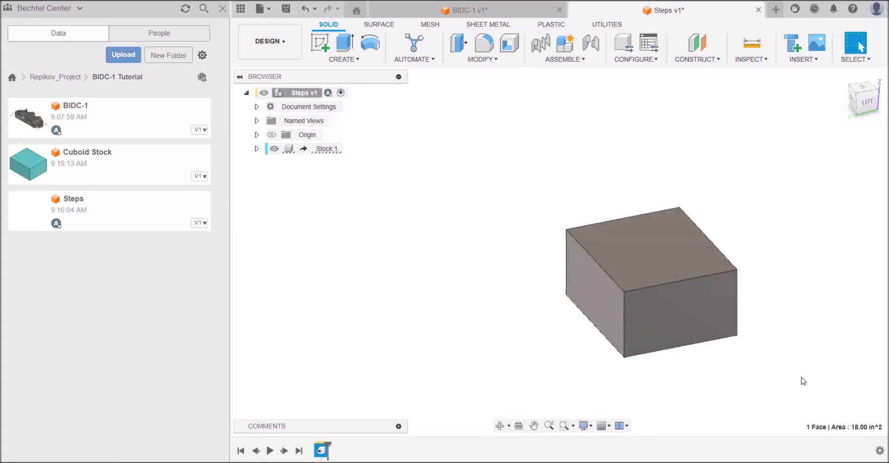
shift+middle_drag(776, 374, 698, 329)
click(692, 303)
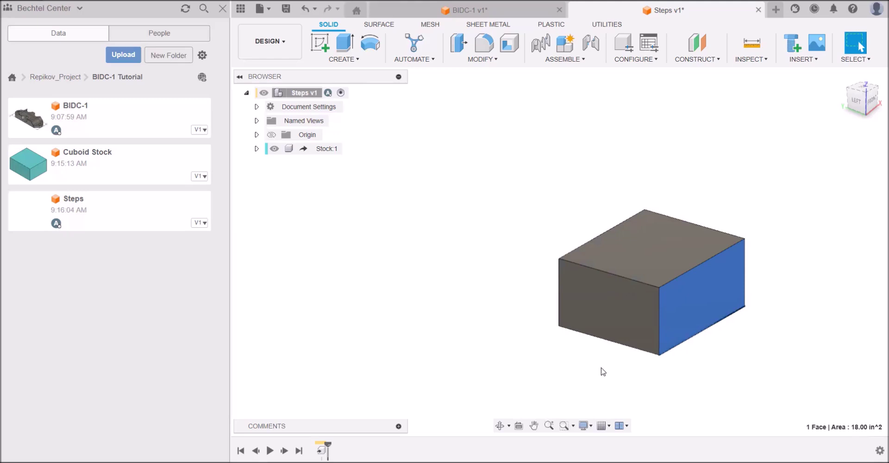
click(554, 379)
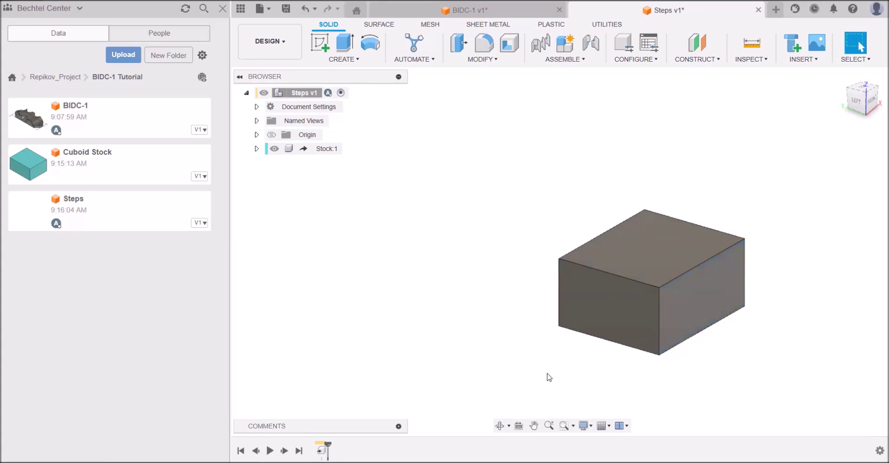
Derive a second Cuboid Stock into Steps and drag it away from the first box.
click(801, 60)
click(789, 74)
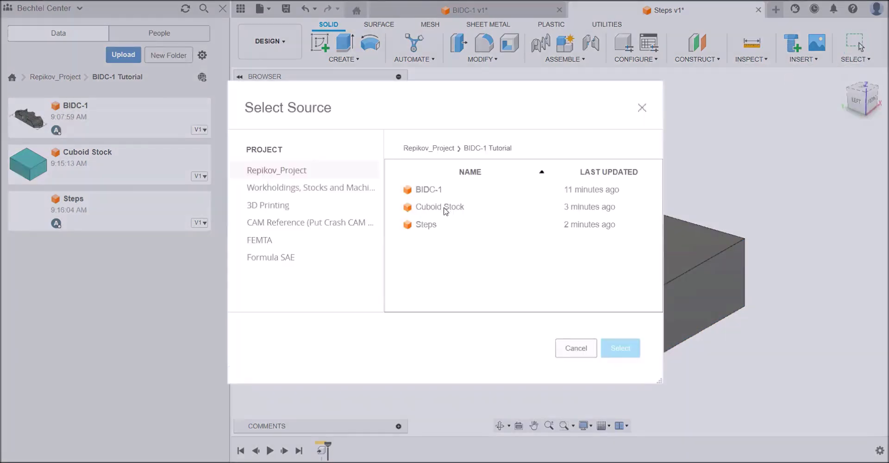
click(444, 205)
click(635, 352)
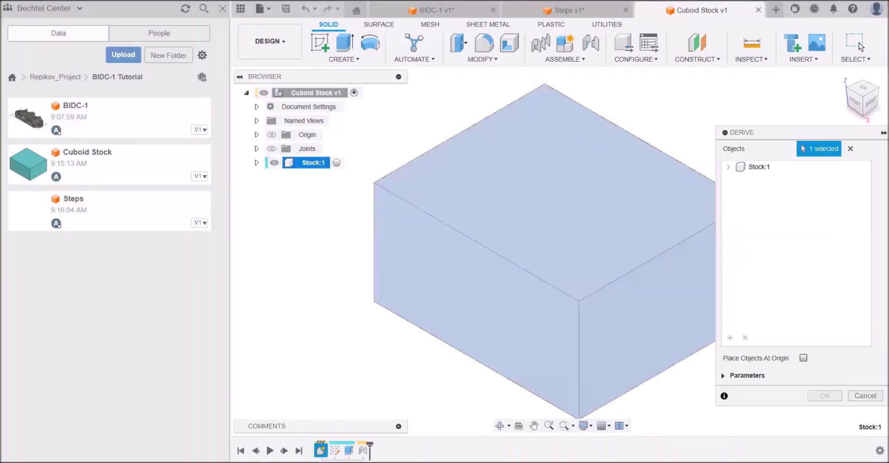
click(824, 396)
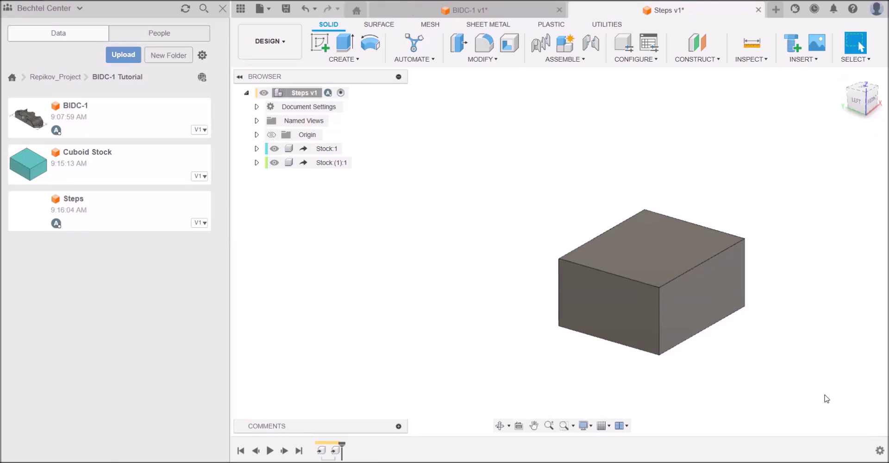
drag(646, 304, 506, 294)
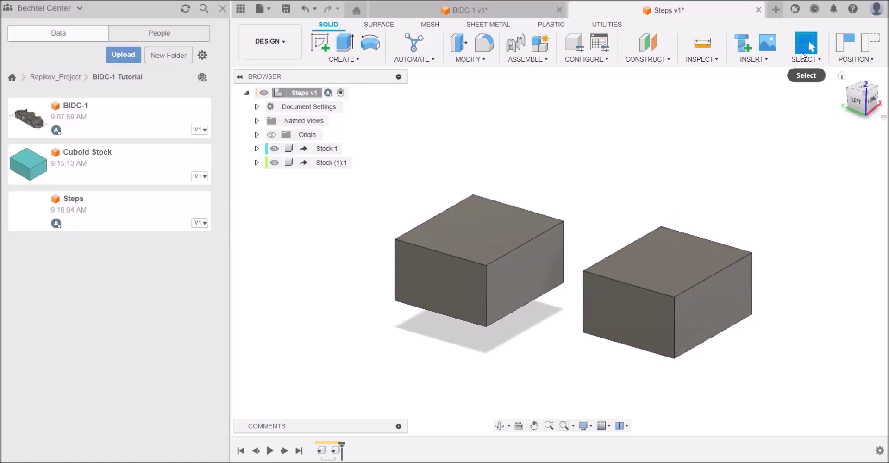
click(777, 59)
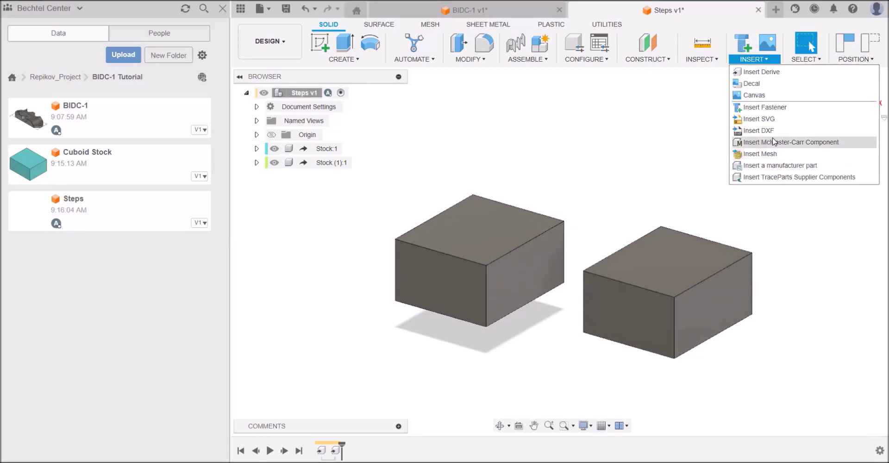
Derive the whole BIDC-1 model into Steps, saving BIDC-1 as a new version first.
click(771, 76)
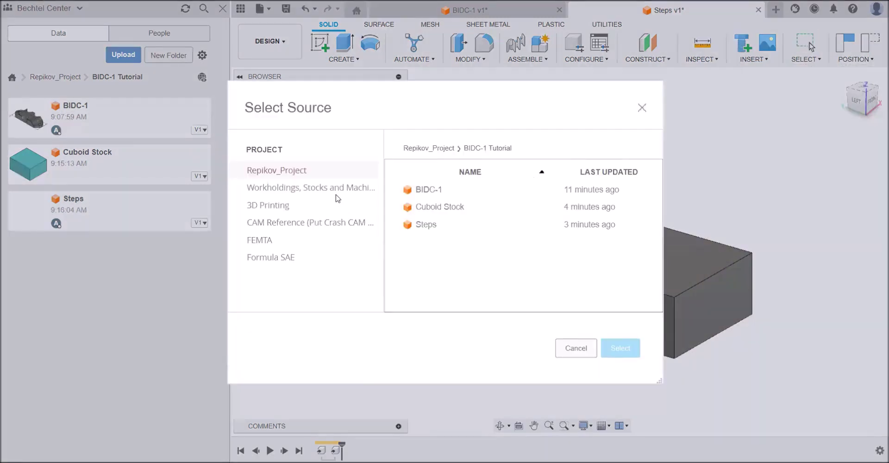
click(444, 191)
click(612, 349)
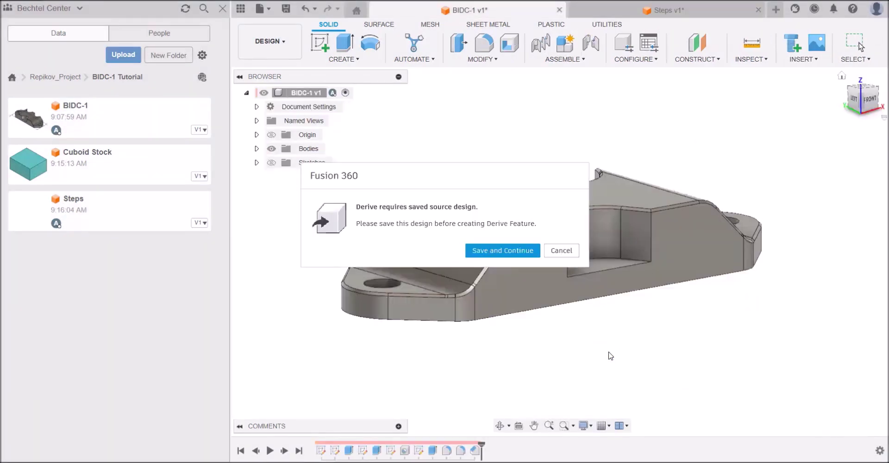
click(517, 253)
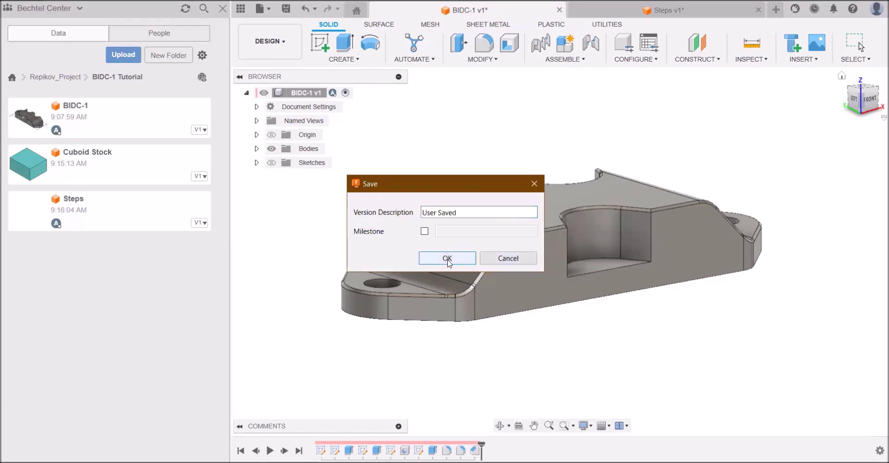
click(449, 259)
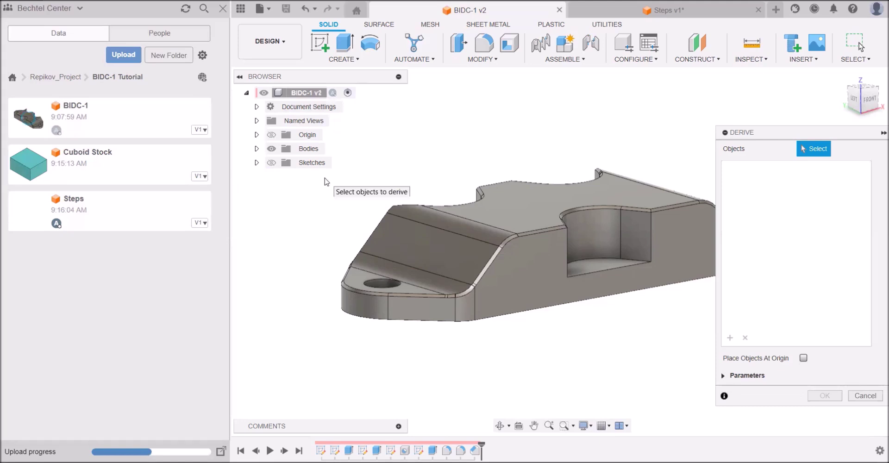
click(302, 93)
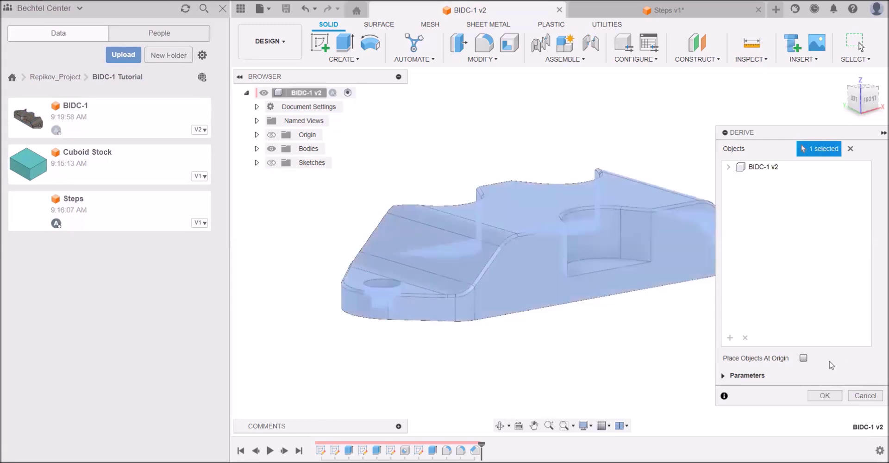
click(814, 394)
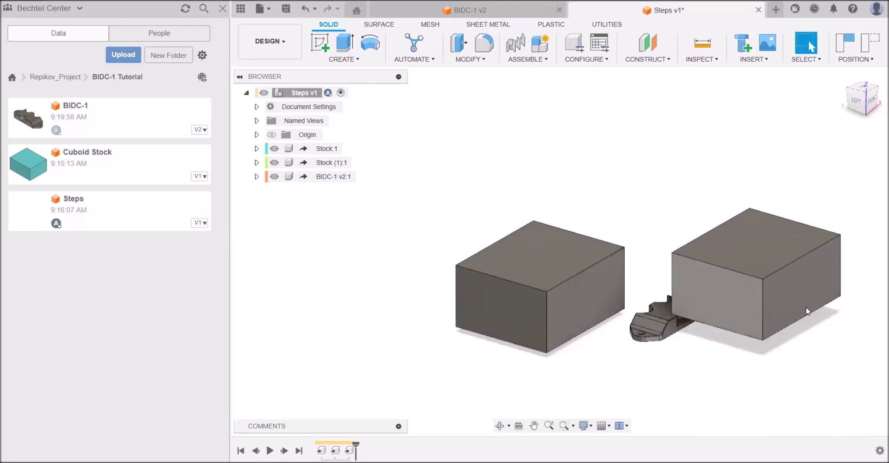
Drag the BIDC-1 part onto the left stock box and verify it from the Front view.
middle_drag(727, 309, 634, 300)
shift+middle_drag(638, 338, 612, 342)
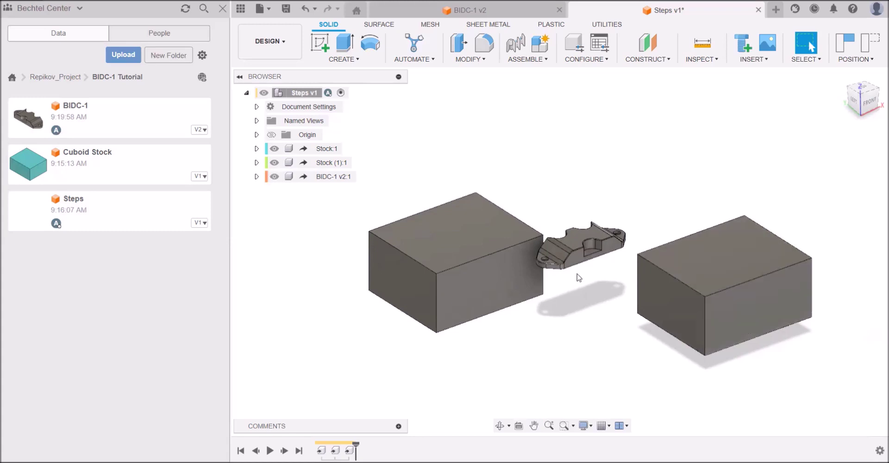
drag(581, 252, 448, 241)
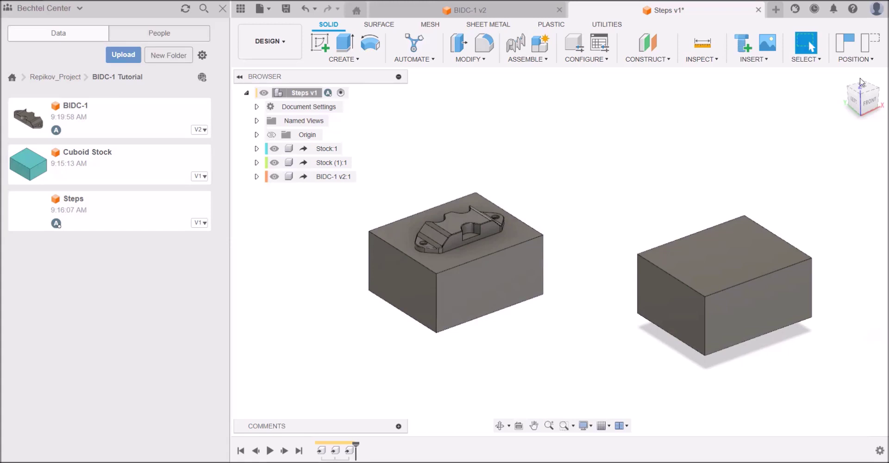
click(871, 103)
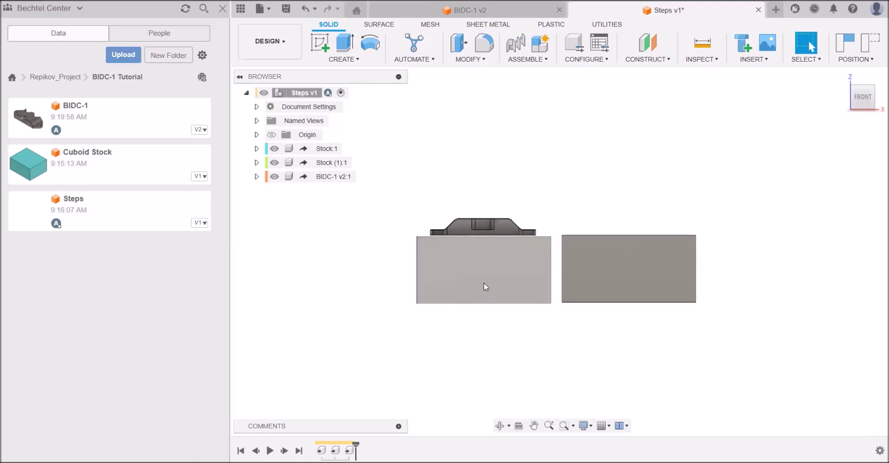
click(348, 165)
Activate Stock (1):1 and drag the faded Stock:1 box and BIDC-1 part aside.
click(358, 163)
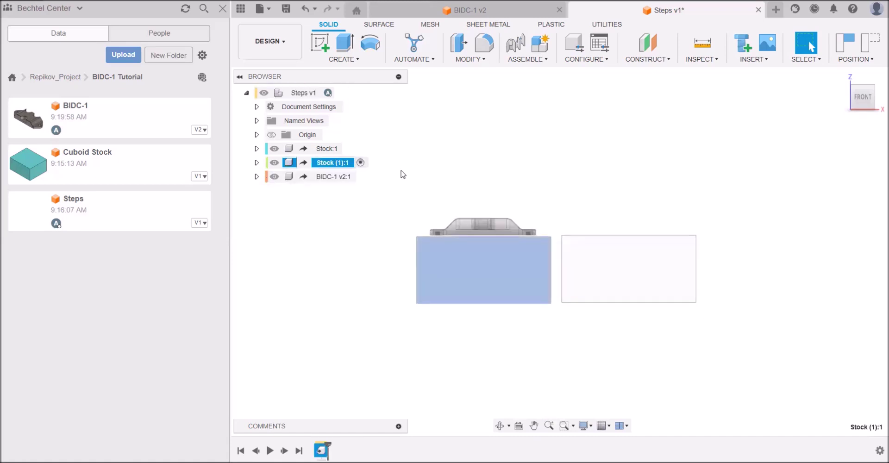
shift+middle_drag(489, 225, 645, 280)
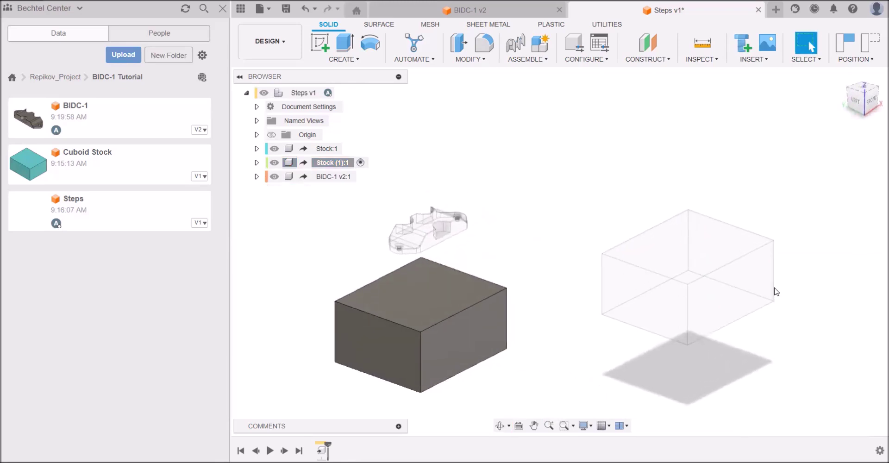
drag(669, 301, 721, 222)
drag(467, 229, 623, 214)
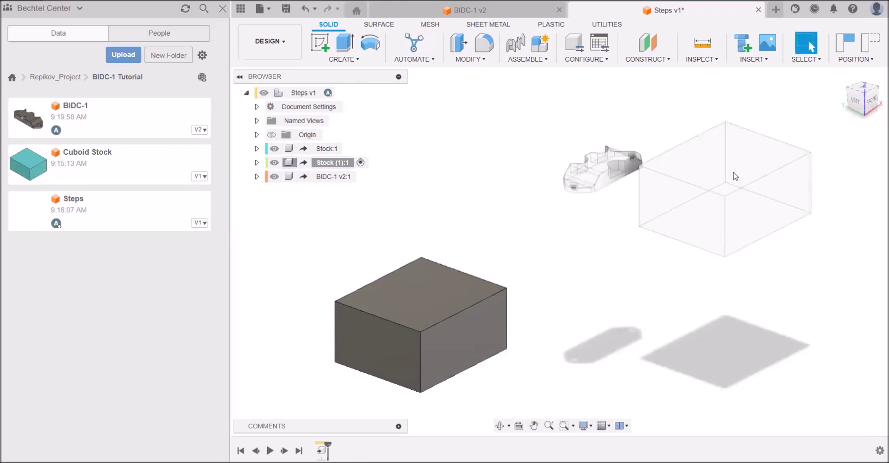
drag(424, 306, 540, 327)
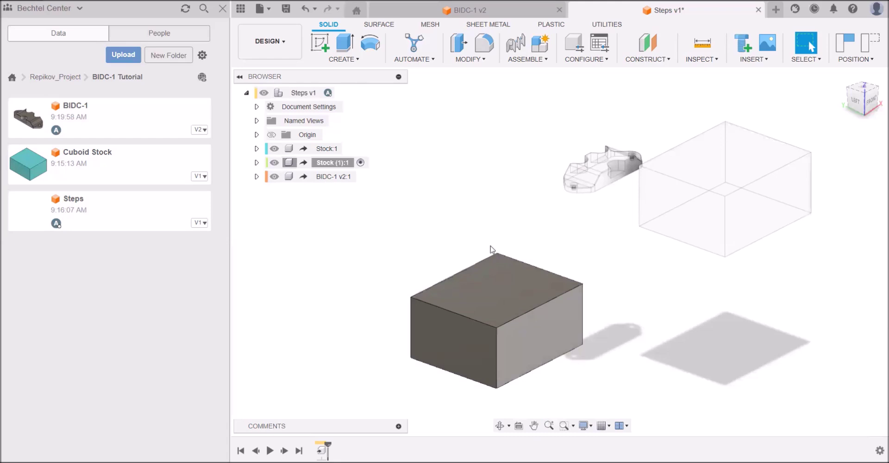
click(477, 62)
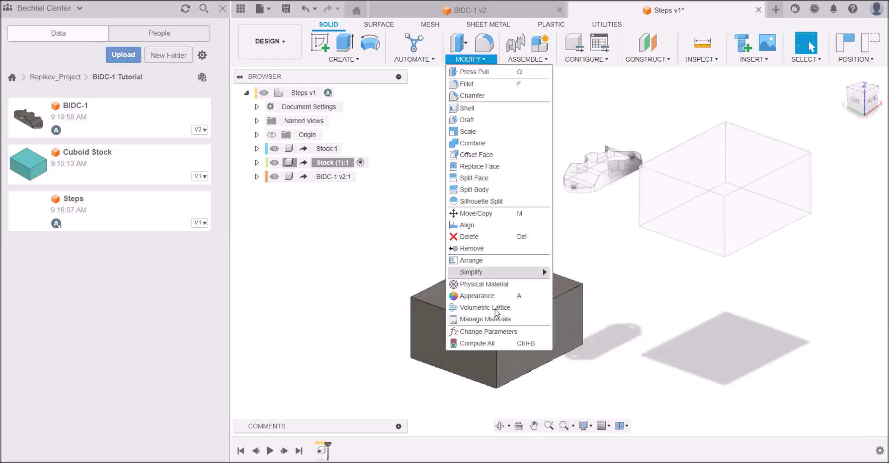
Create a user parameter named fromTop with expression 0.1 in and close Parameters.
click(486, 331)
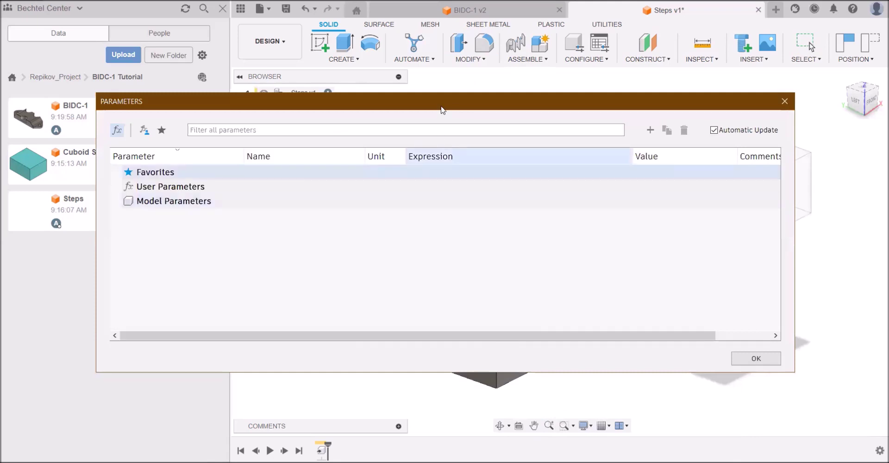
drag(442, 107, 503, 107)
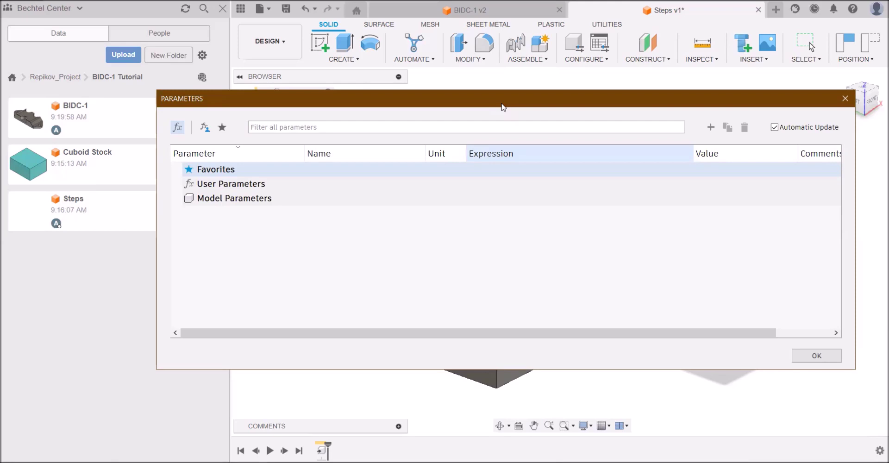
click(711, 130)
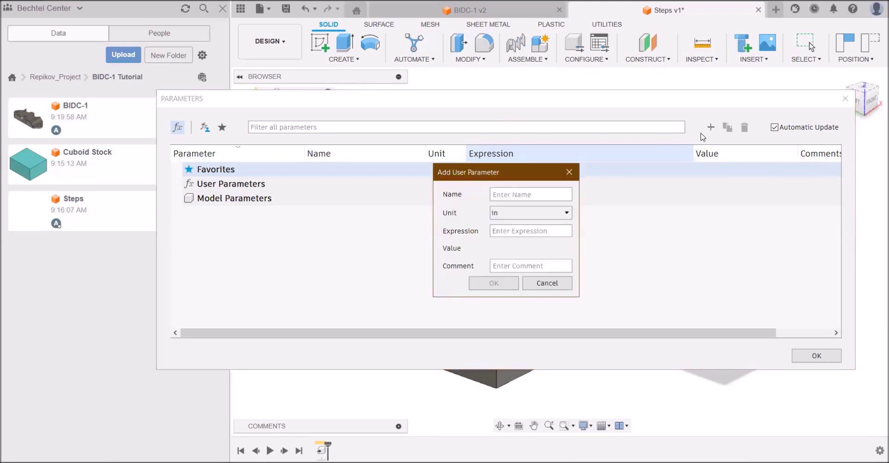
text(fromTop)
click(538, 231)
text(0.1)
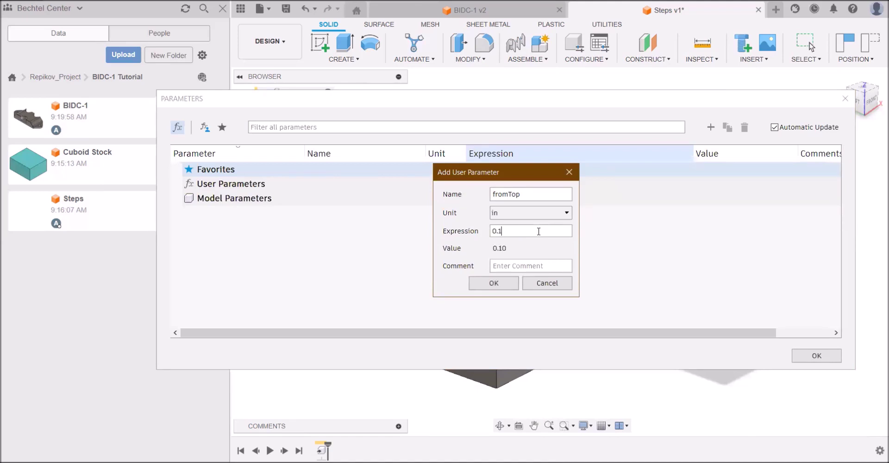
click(509, 283)
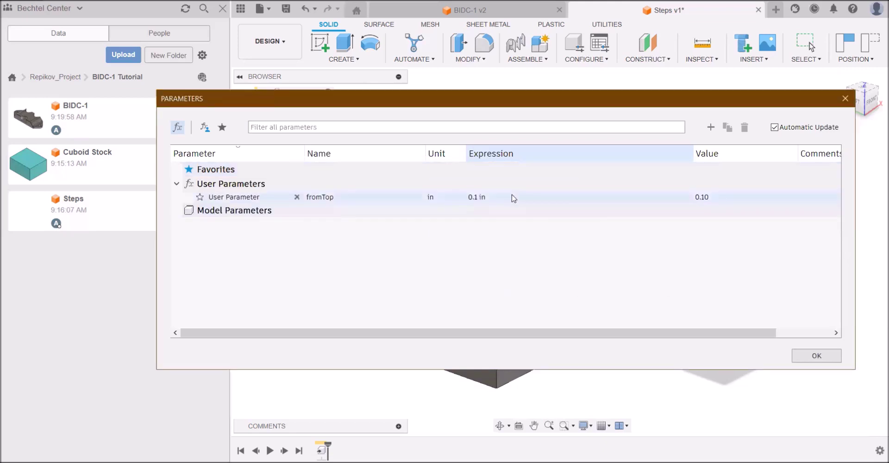
click(818, 358)
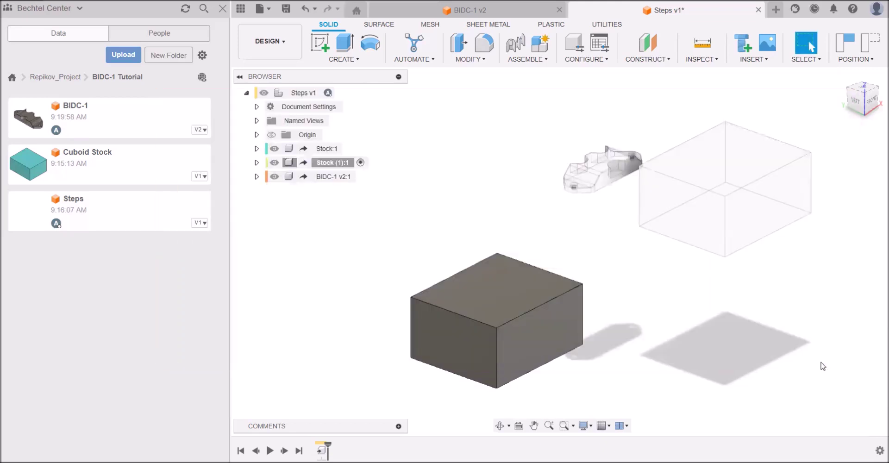
Keep the moved positions and cut Stock (1)'s top face by -0.75 in - fromTop.
click(353, 54)
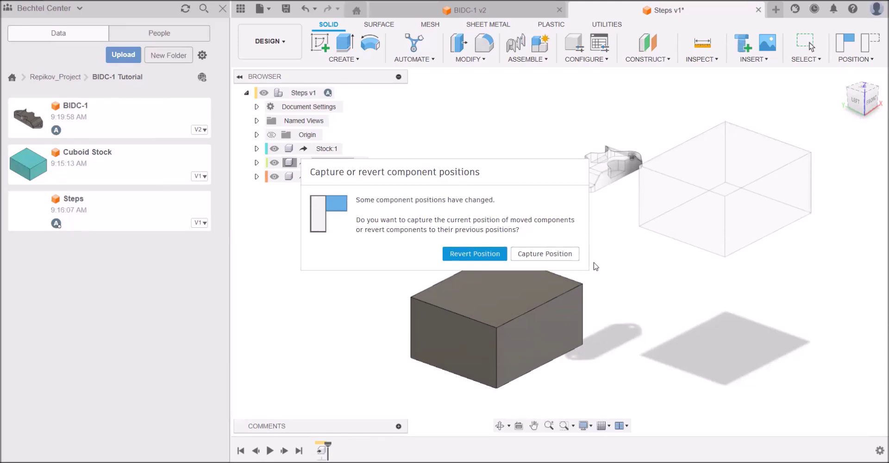
click(573, 255)
key(e)
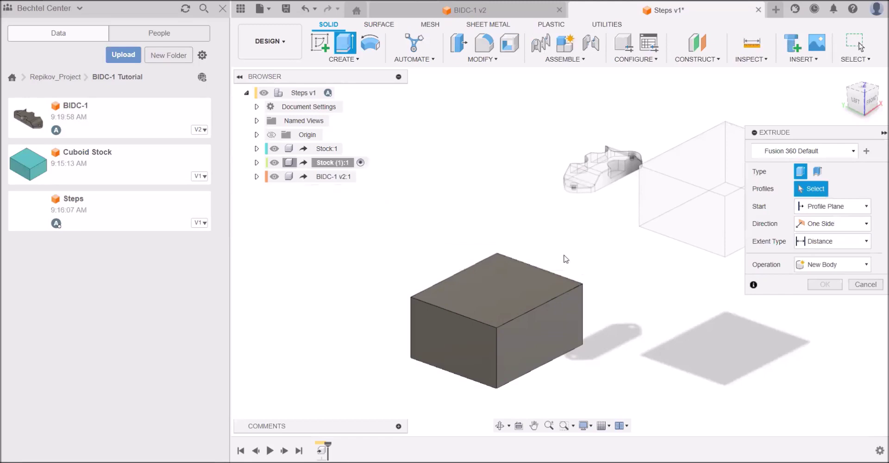
click(496, 292)
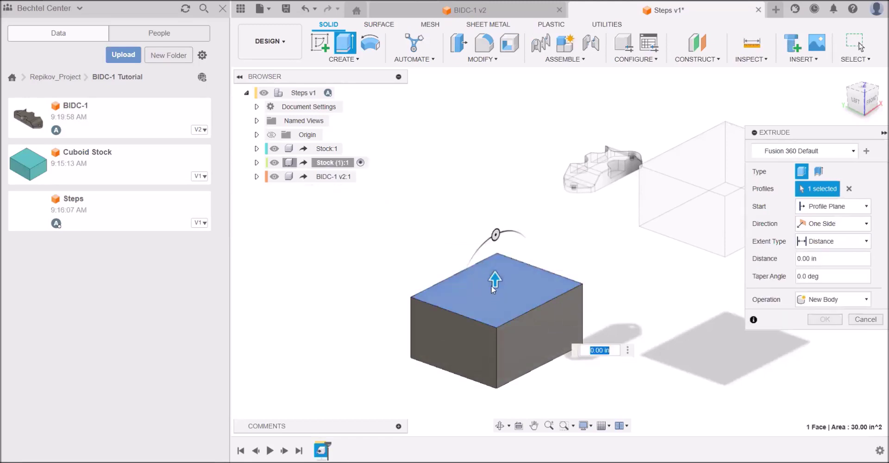
drag(491, 285, 496, 304)
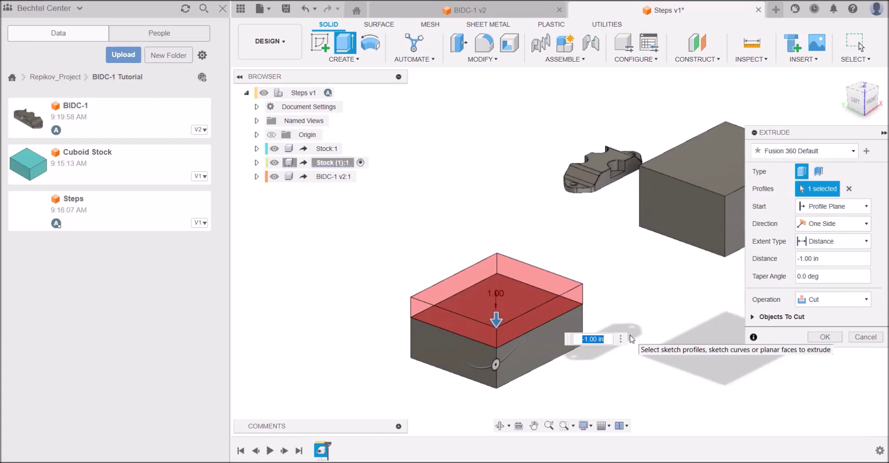
key(BackSpace)
text(-0.75)
key(Return)
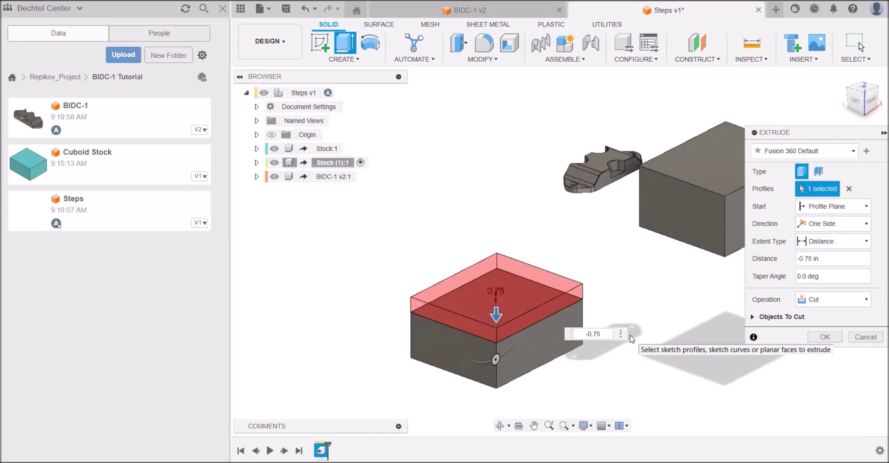
text(-from)
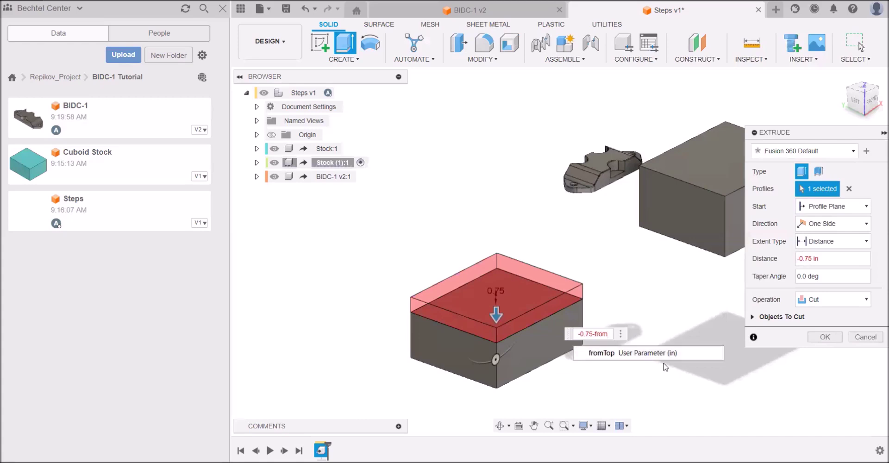
click(640, 354)
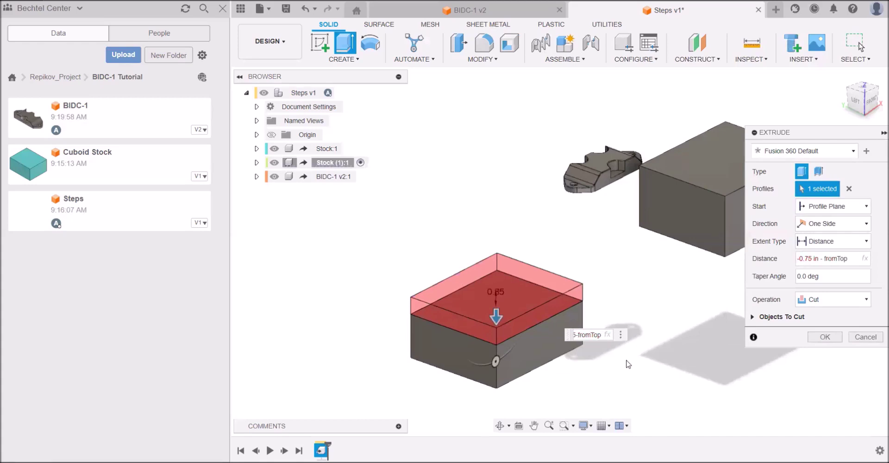
key(Return)
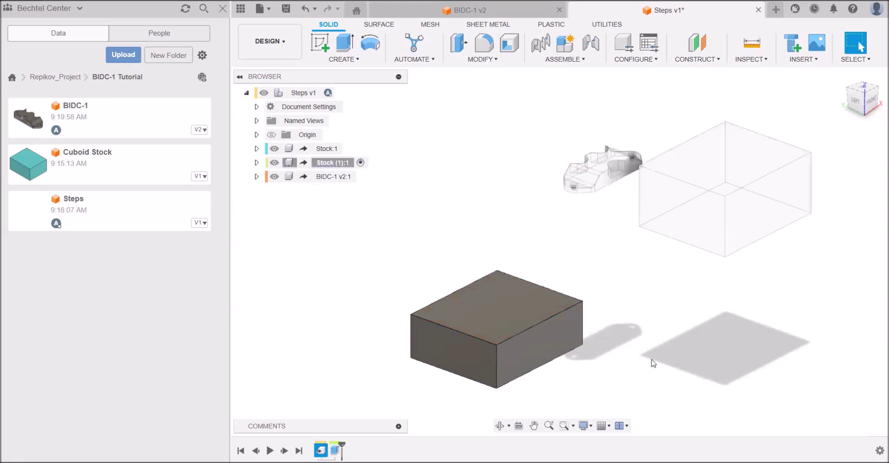
mouse_move(693, 362)
shift+middle_down()
mouse_move(644, 362)
mouse_move(645, 343)
mouse_move(688, 355)
mouse_move(690, 364)
shift+middle_up()
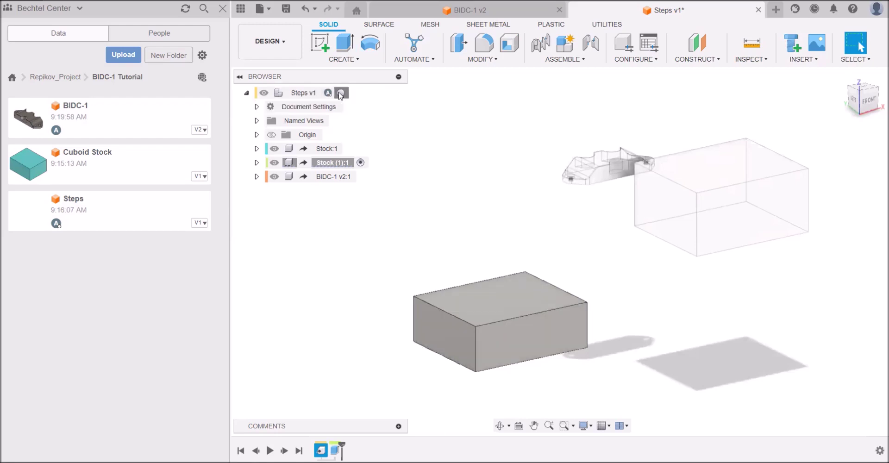
Activate Steps v1, then set BIDC-1 above the cut block and raw stock to its right.
double_click(303, 92)
click(710, 346)
shift+middle_drag(710, 346, 738, 358)
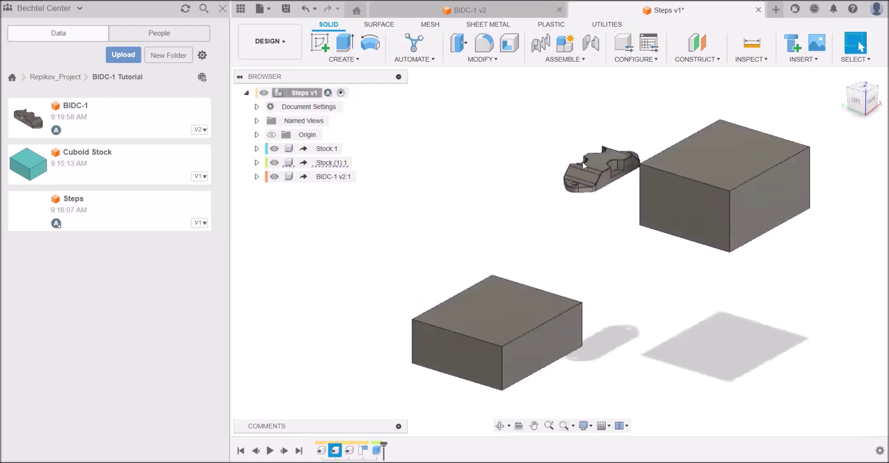
drag(583, 162, 563, 178)
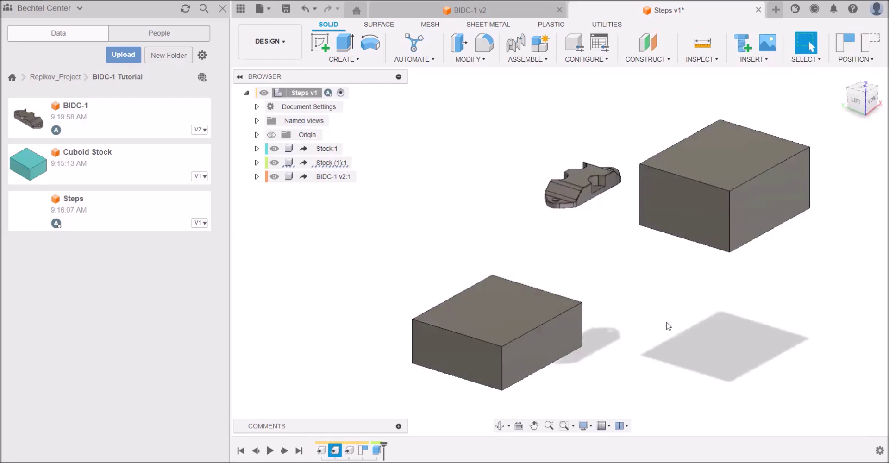
drag(721, 232, 790, 224)
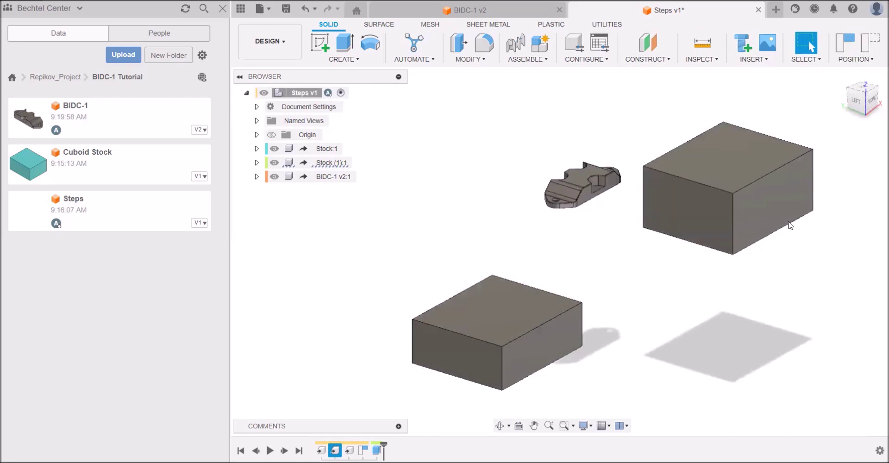
drag(593, 186, 479, 229)
drag(528, 203, 562, 238)
drag(536, 341, 575, 324)
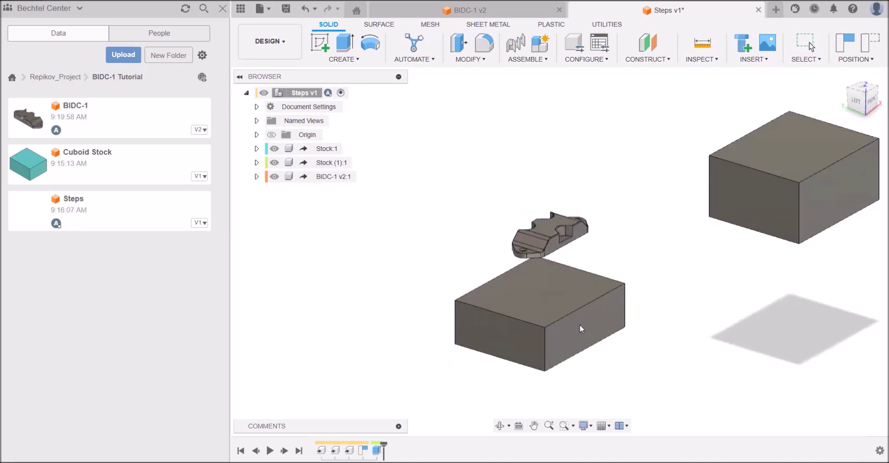
drag(547, 256, 560, 204)
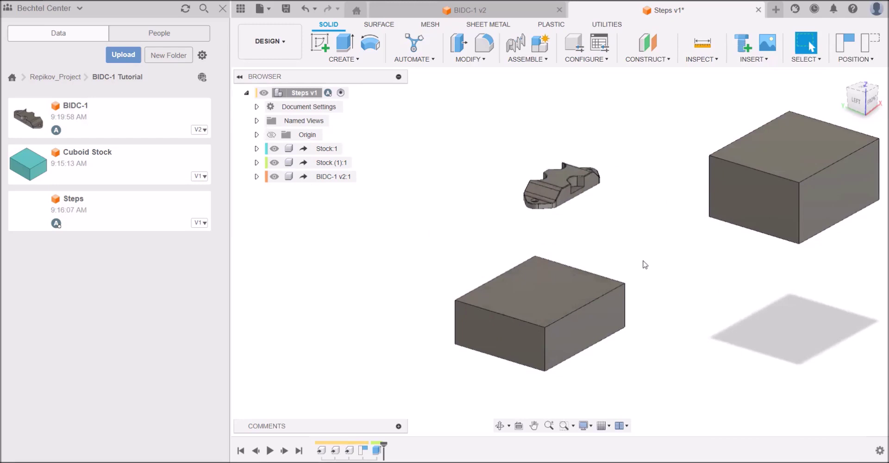
shift+middle_drag(680, 279, 678, 242)
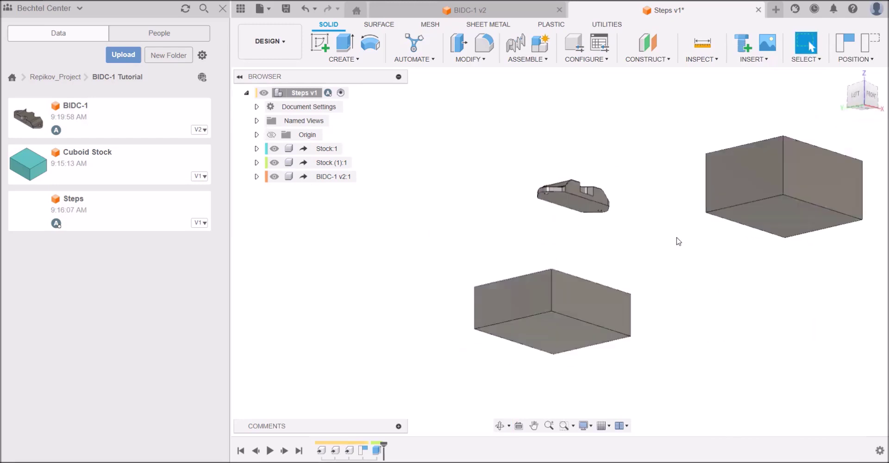
key(j)
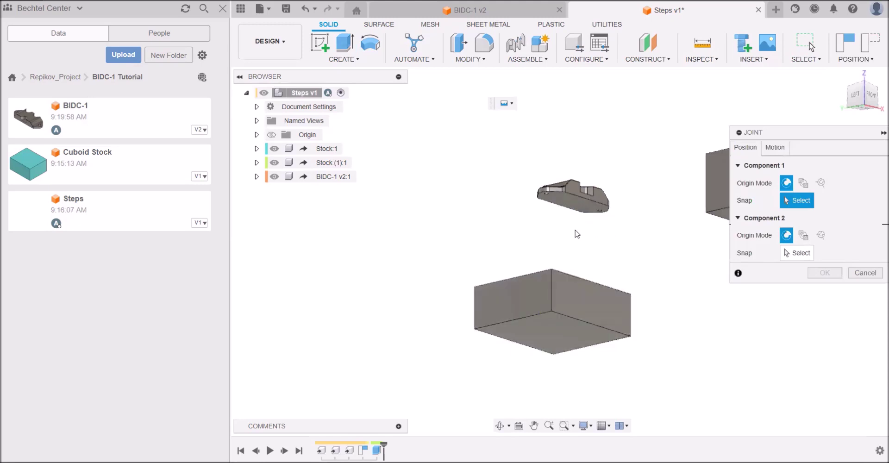
Joint a BIDC-1 snap point to the centre of Stock (1):1's top face.
click(578, 207)
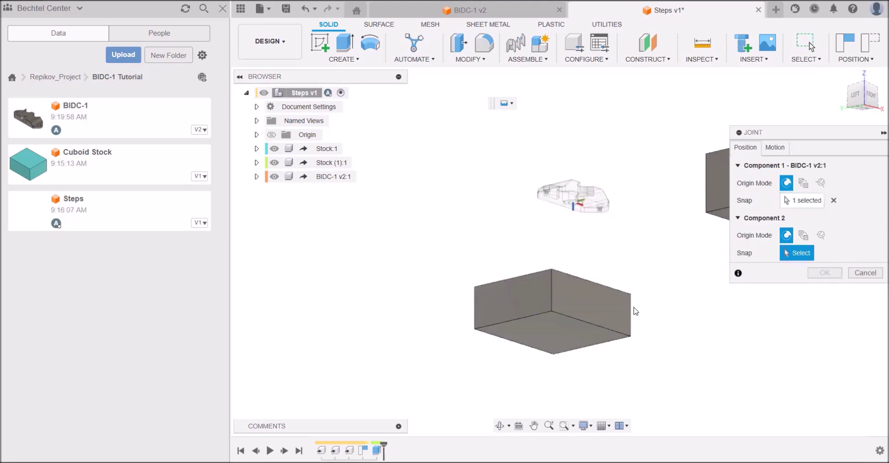
shift+middle_drag(633, 308, 637, 384)
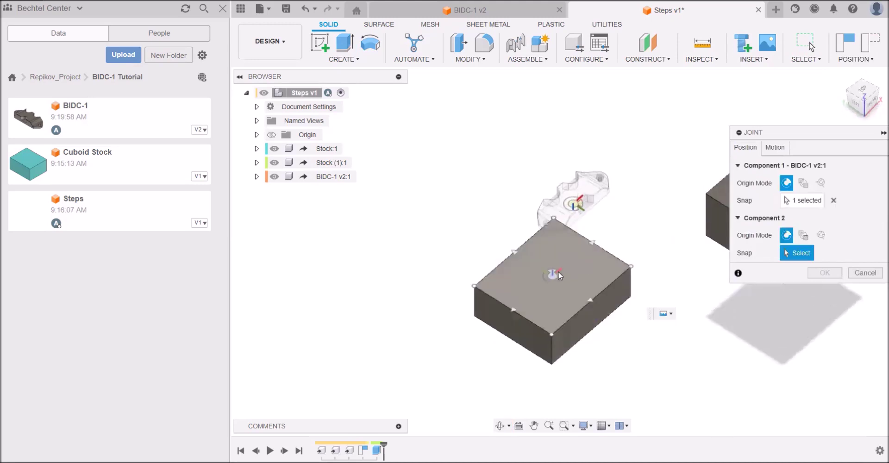
click(559, 278)
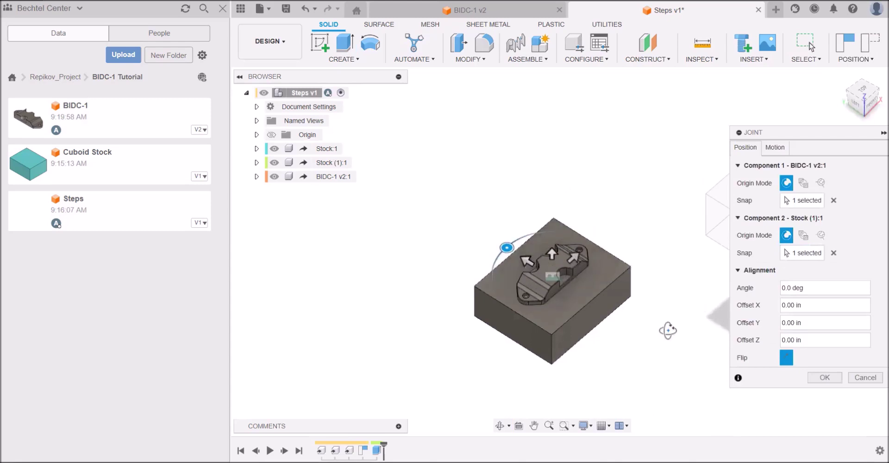
shift+middle_drag(668, 331, 732, 378)
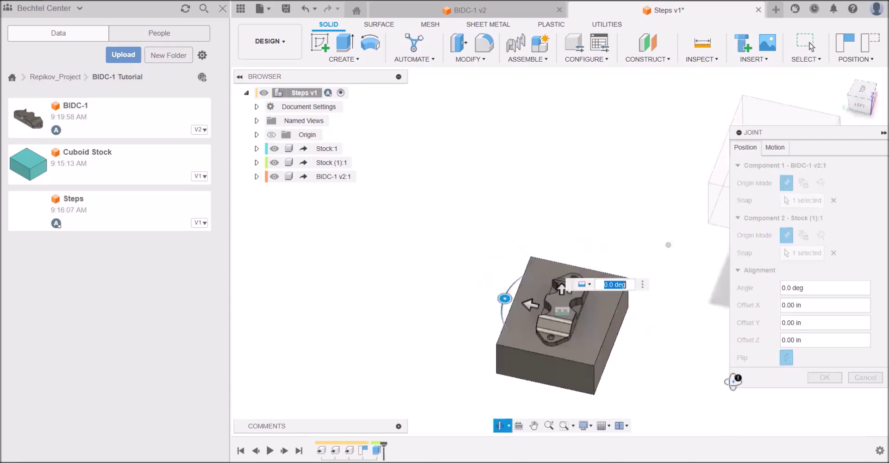
click(824, 377)
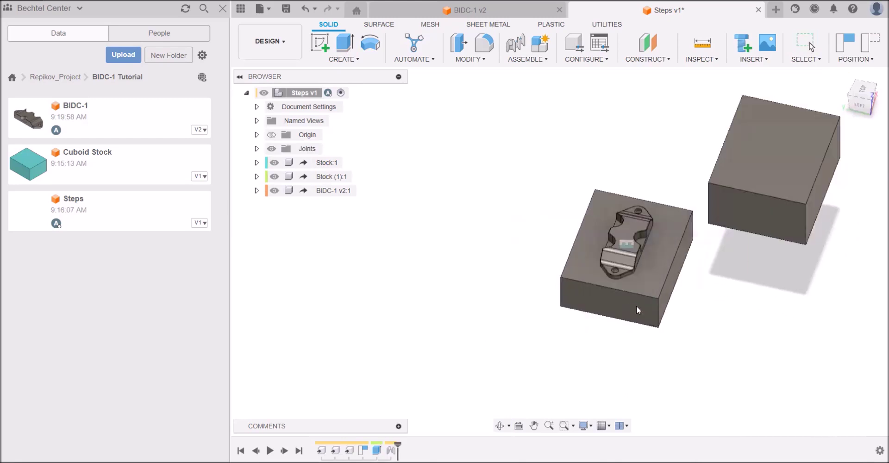
shift+middle_drag(751, 337, 687, 215)
drag(688, 216, 649, 206)
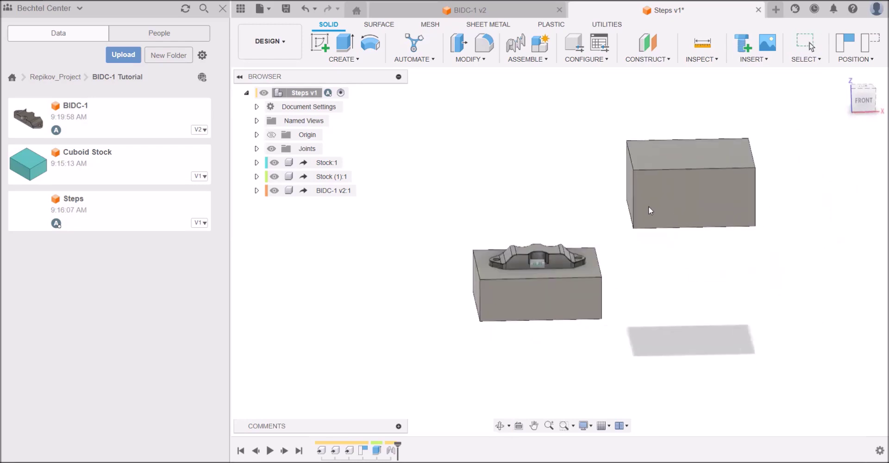
Joint raw Stock:1 to Stock (1):1, flipped and offset -9.00 in along X.
shift+middle_drag(637, 311, 744, 200)
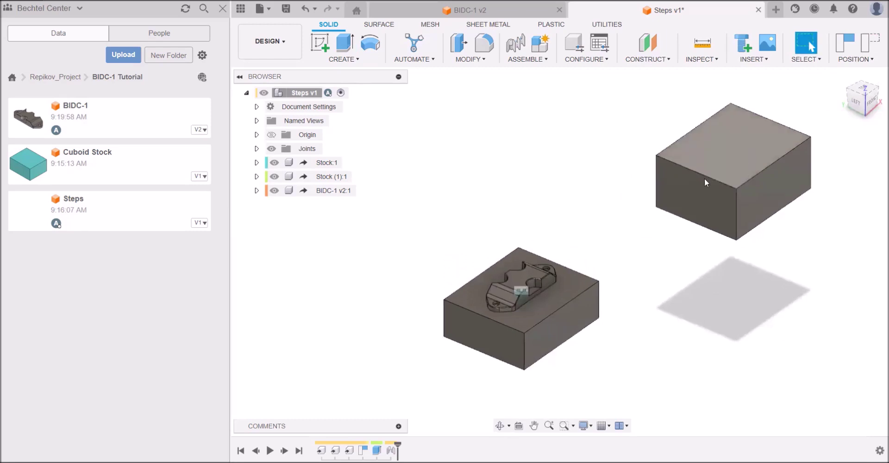
key(F5)
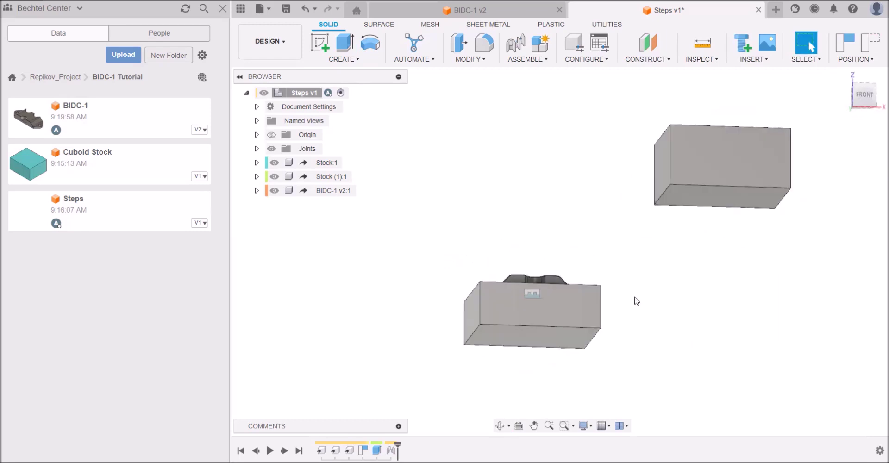
key(j)
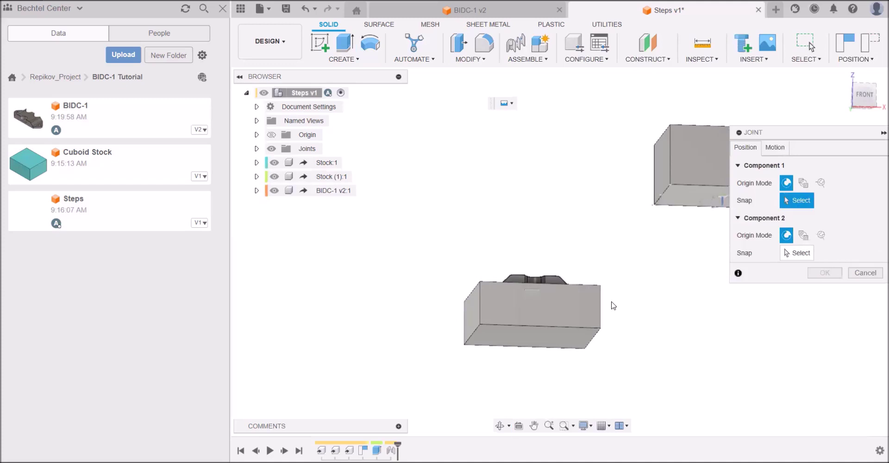
click(533, 336)
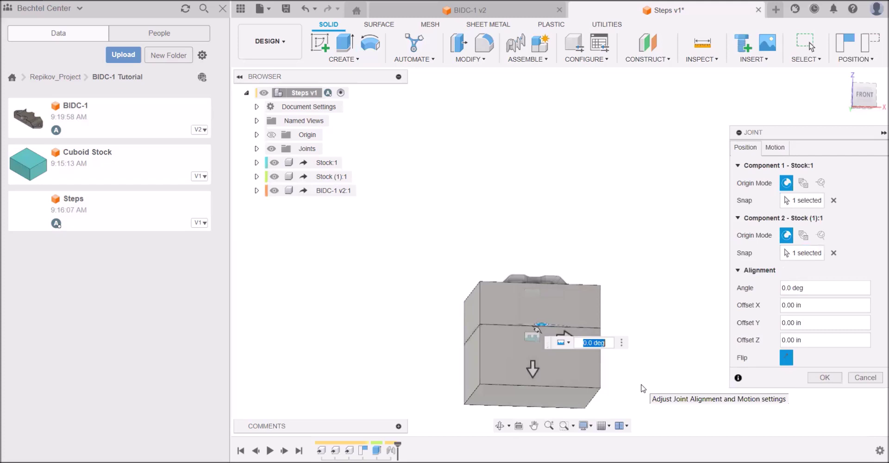
click(782, 361)
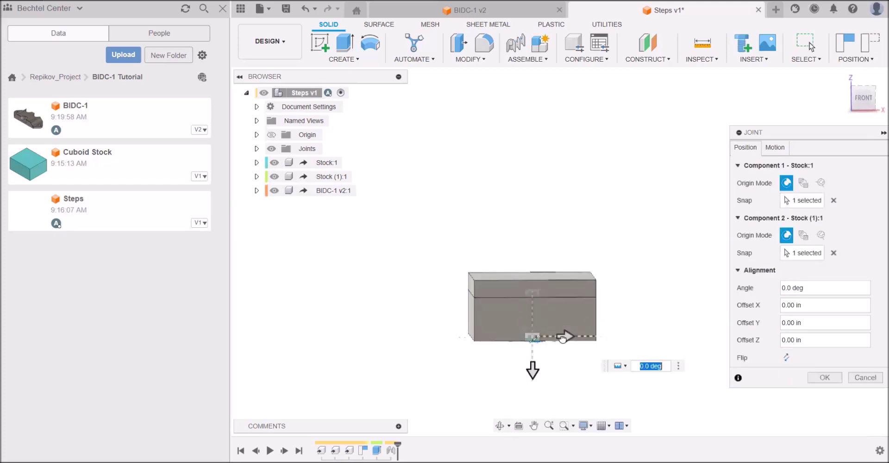
drag(563, 336, 378, 349)
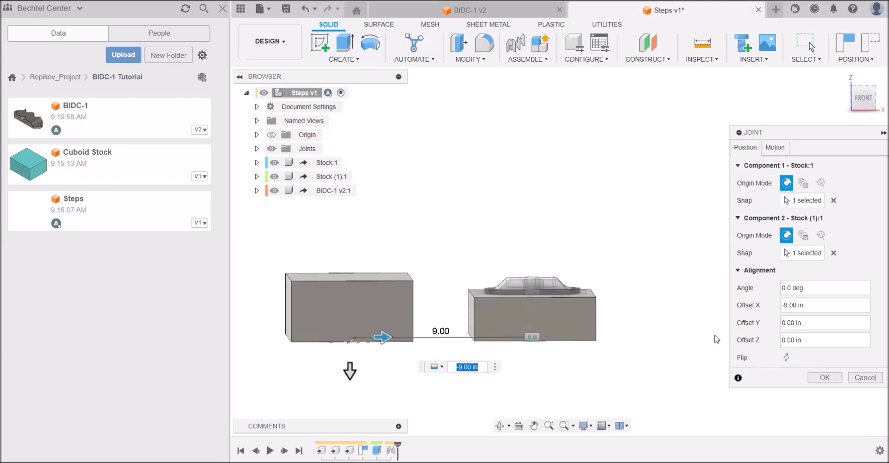
click(825, 377)
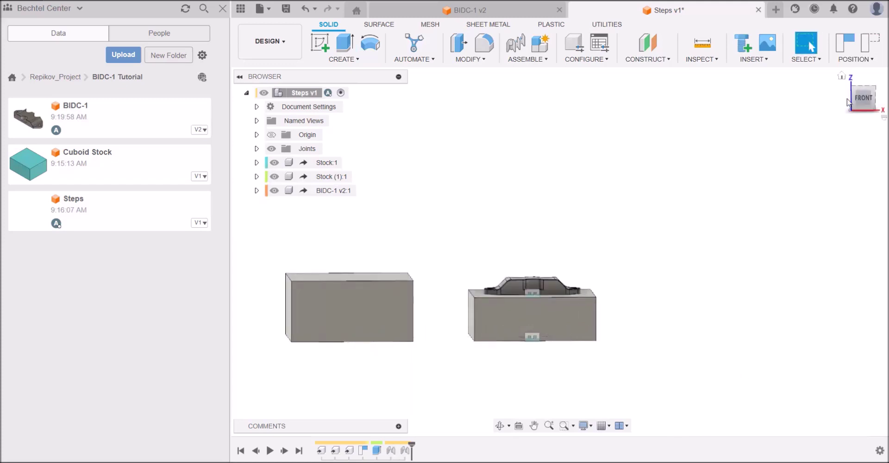
click(858, 99)
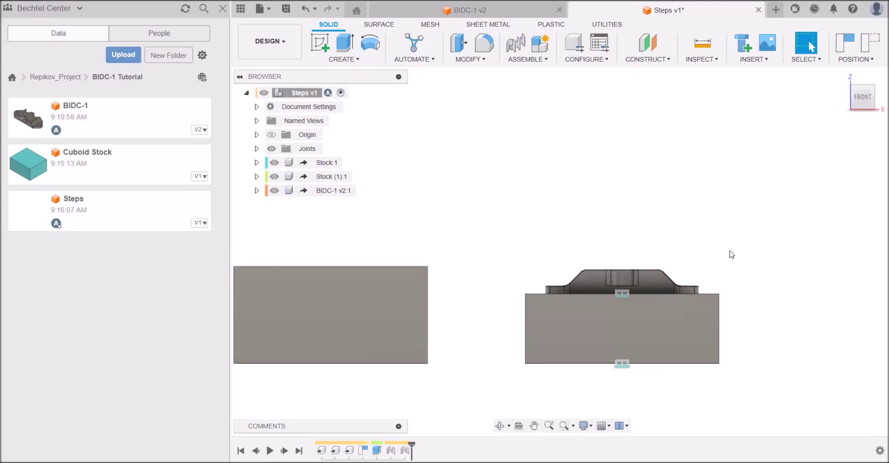
key(F4)
drag(708, 271, 734, 294)
scroll(779, 326, down, 3)
middle_drag(780, 326, 756, 321)
key(Escape)
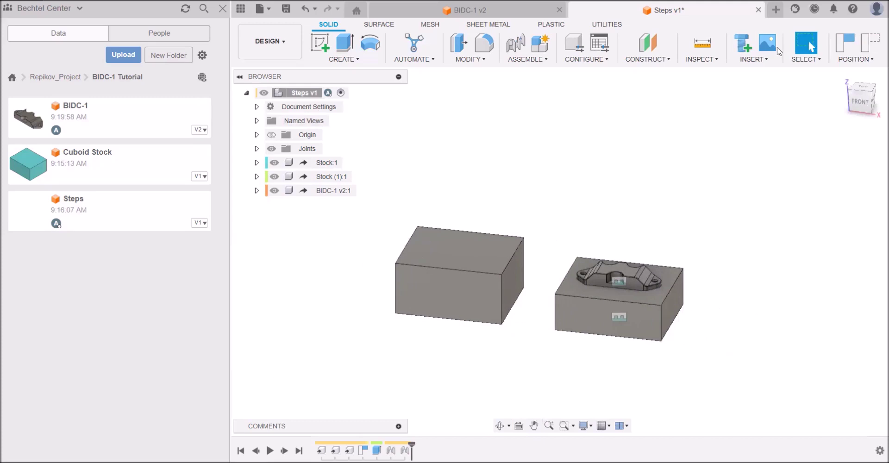
Derive the BIDC-1 design into Steps and drag the new copy right, clear of the stock.
click(753, 59)
click(761, 72)
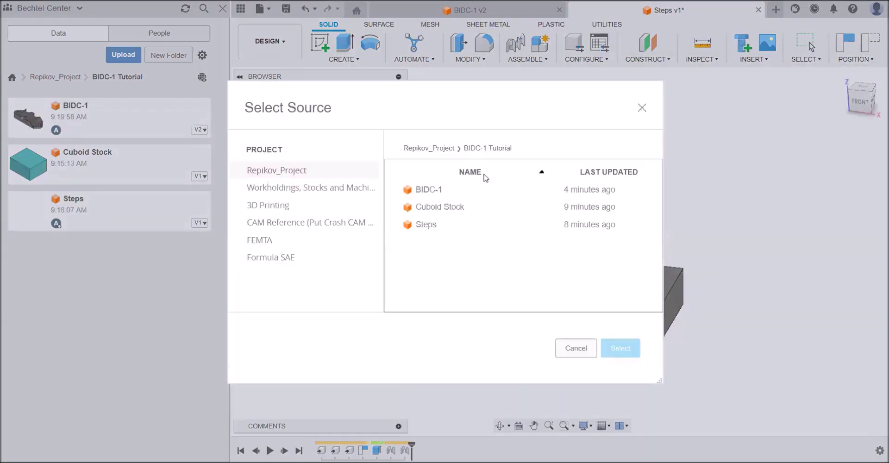
click(461, 193)
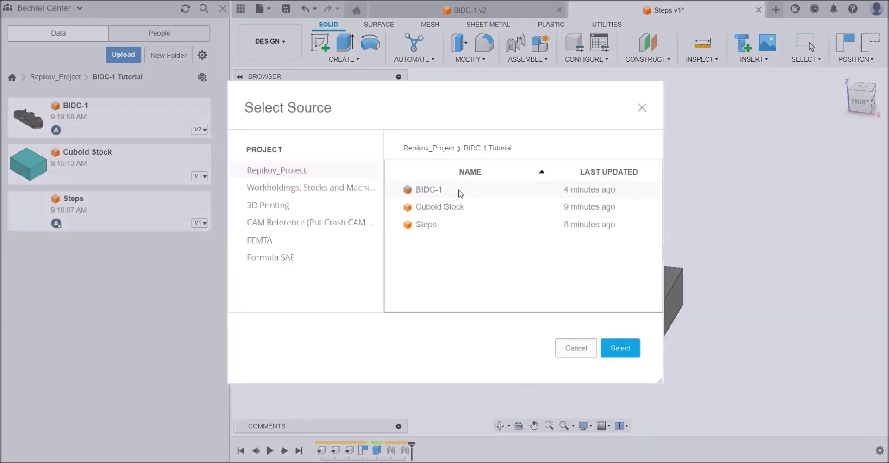
click(613, 347)
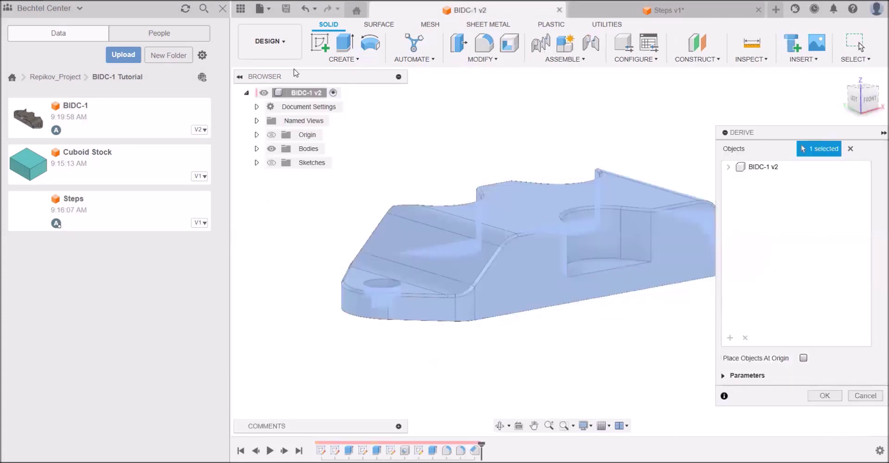
click(824, 396)
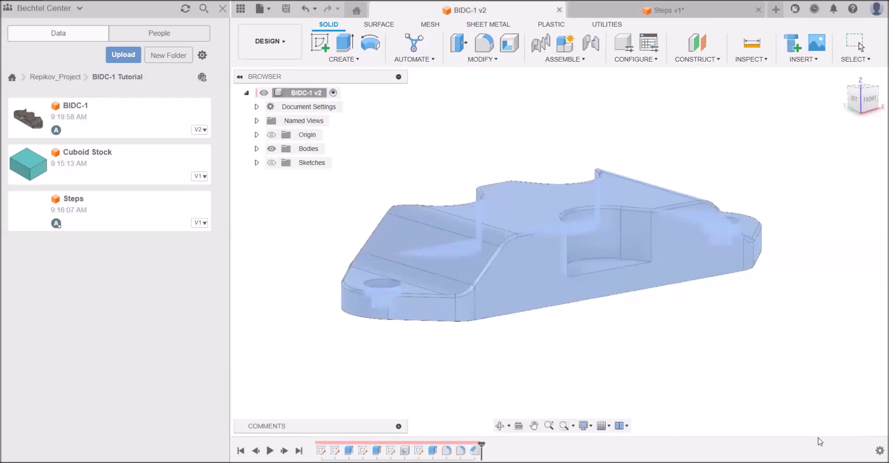
drag(684, 287, 822, 310)
shift+middle_drag(779, 280, 775, 263)
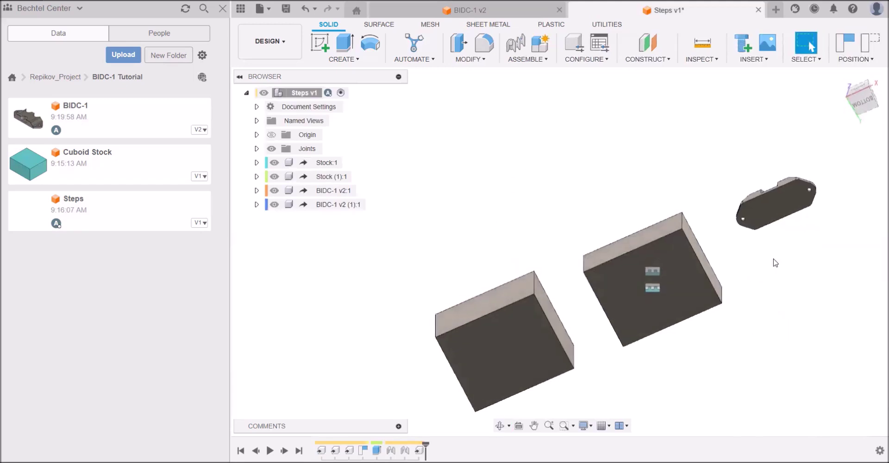
Joint BIDC-1 v2 (1):1 to the stock face, offset 9.00 in along X.
key(j)
drag(818, 134, 615, 30)
click(776, 205)
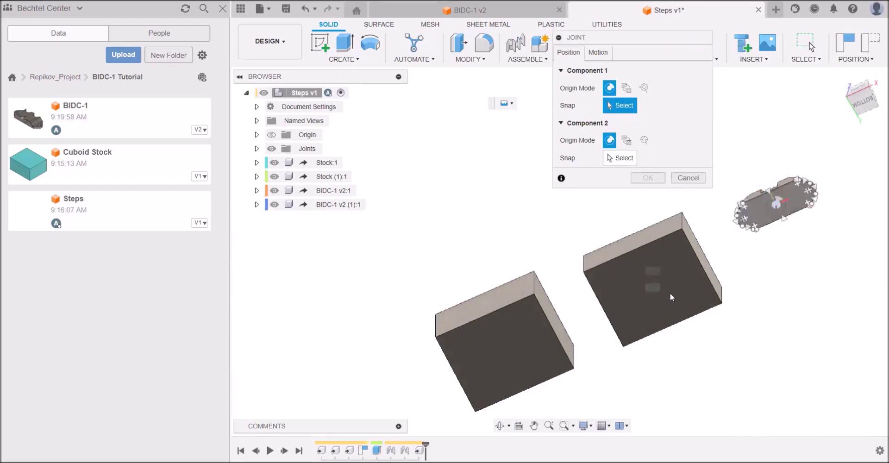
click(661, 297)
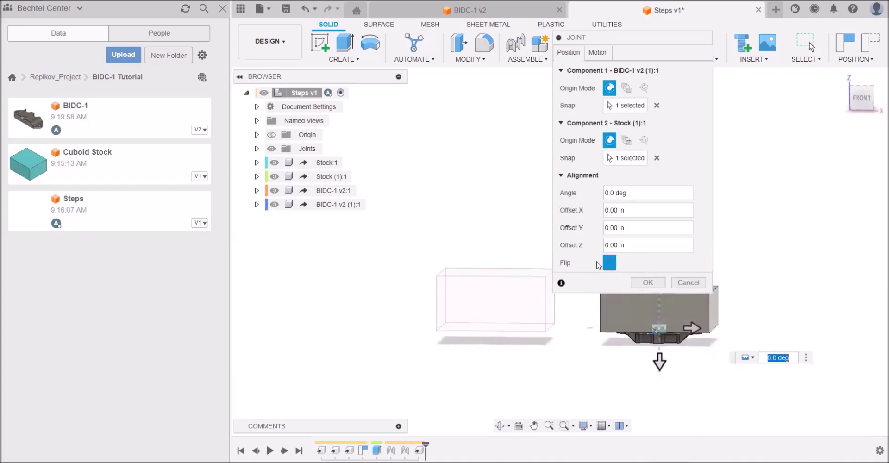
drag(692, 328, 856, 329)
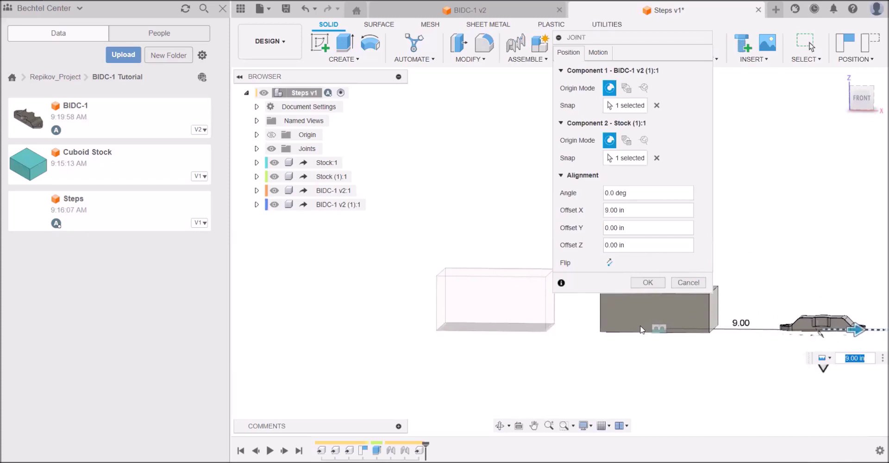
click(648, 283)
shift+middle_drag(760, 369, 726, 362)
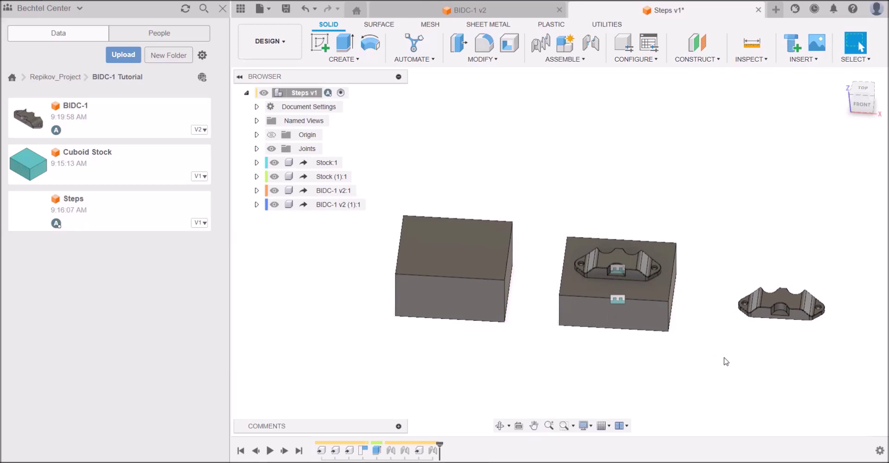
Open Cuboid Stock from the Data Panel and bring up its Change Parameters table.
shift+middle_drag(729, 357, 739, 330)
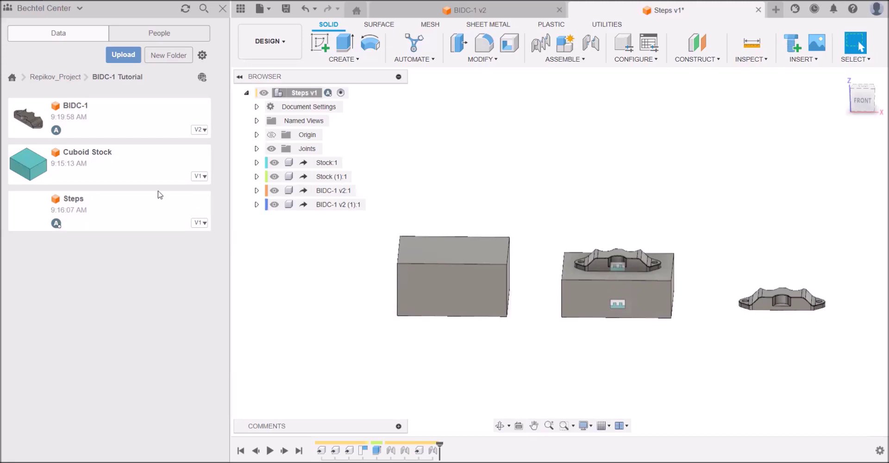
double_click(129, 165)
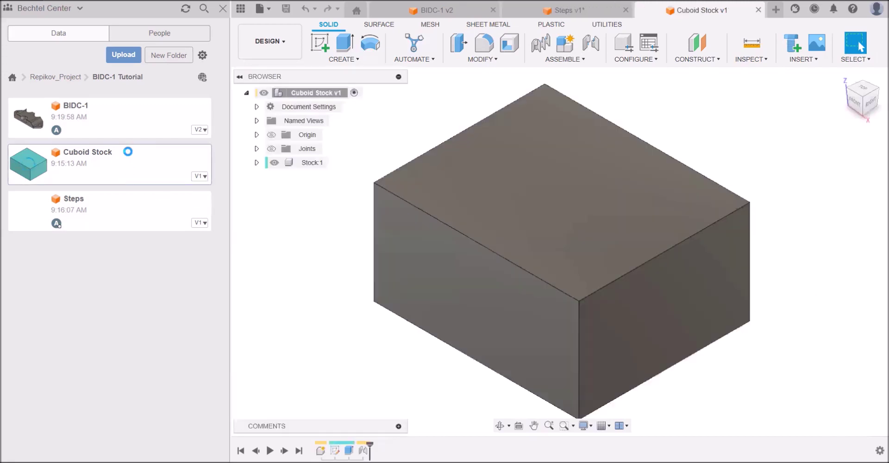
click(508, 61)
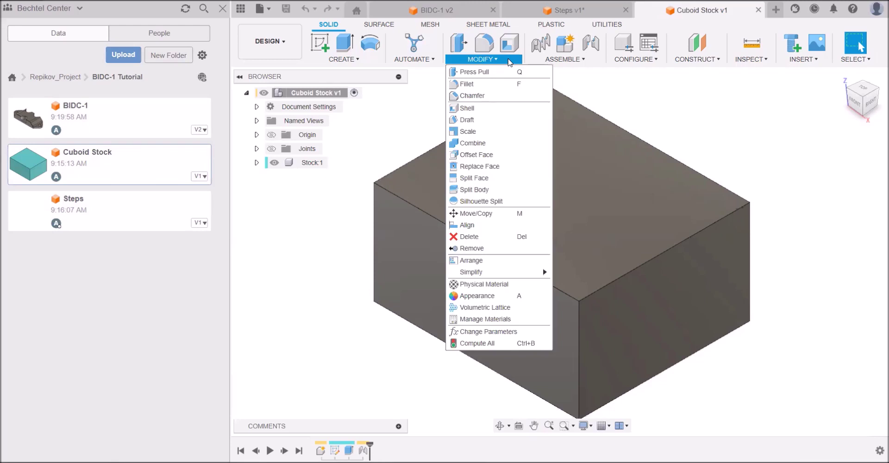
click(529, 332)
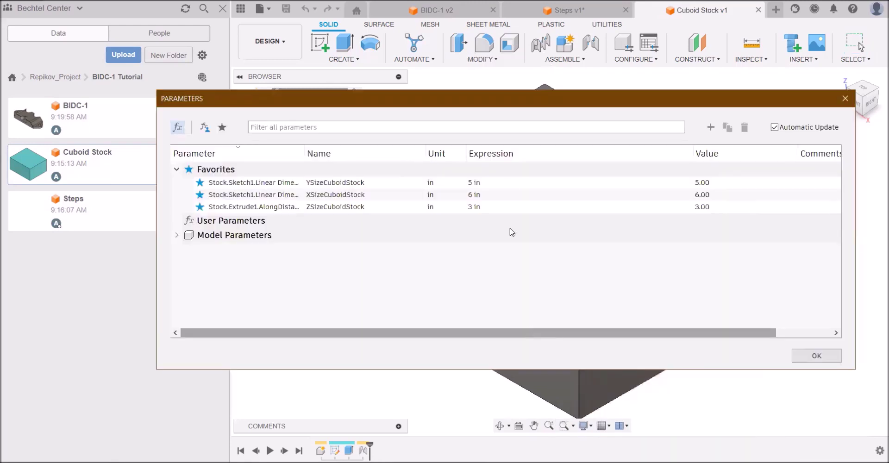
Set YSizeCuboidStock to 2 in, XSizeCuboidStock to 5 in and ZSizeCuboidStock to 1 in.
drag(519, 99, 644, 135)
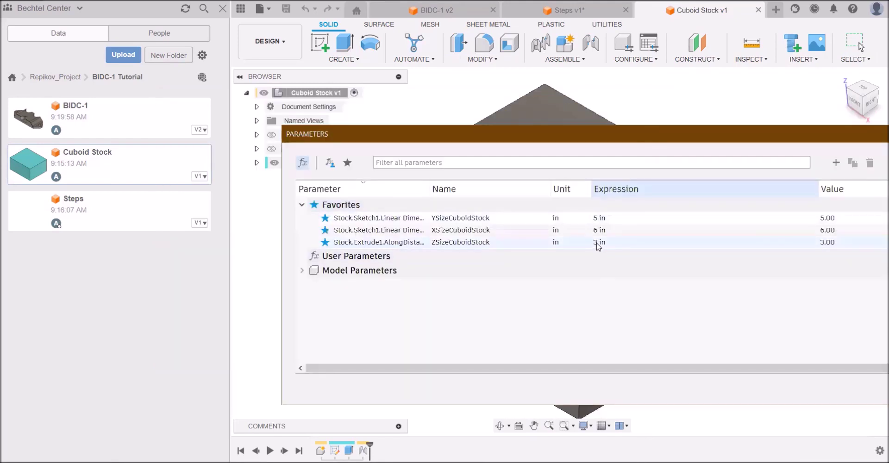
double_click(596, 218)
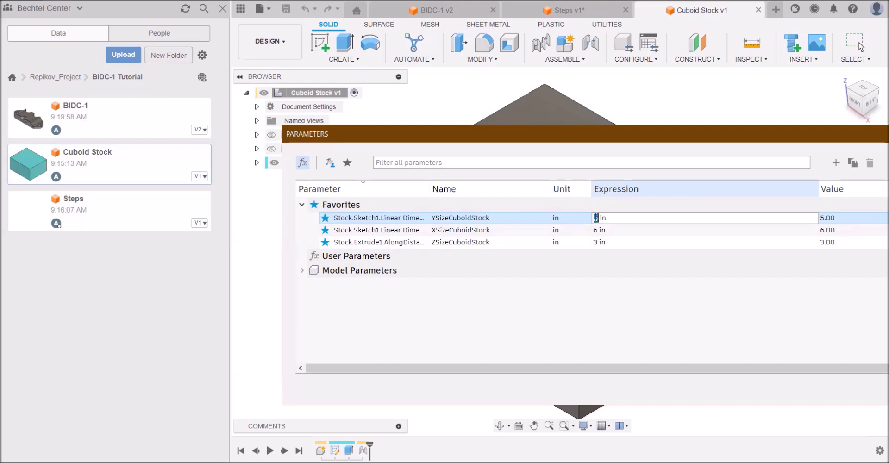
text(2)
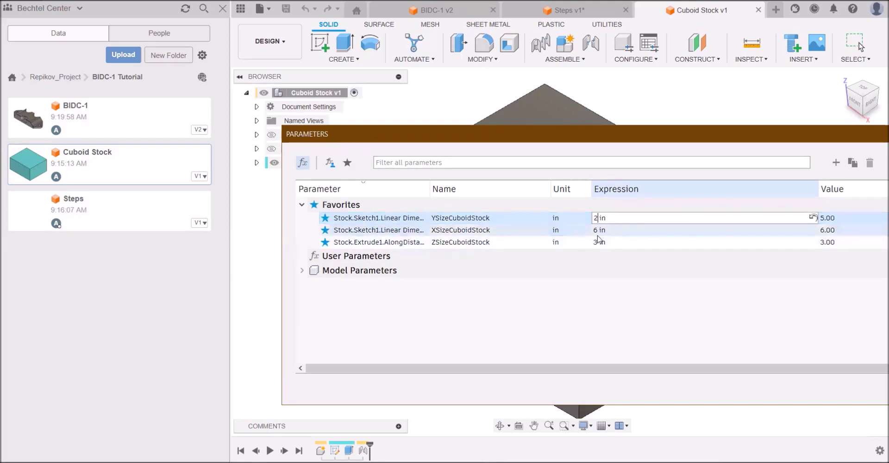
key(Tab)
text(5)
key(Tab)
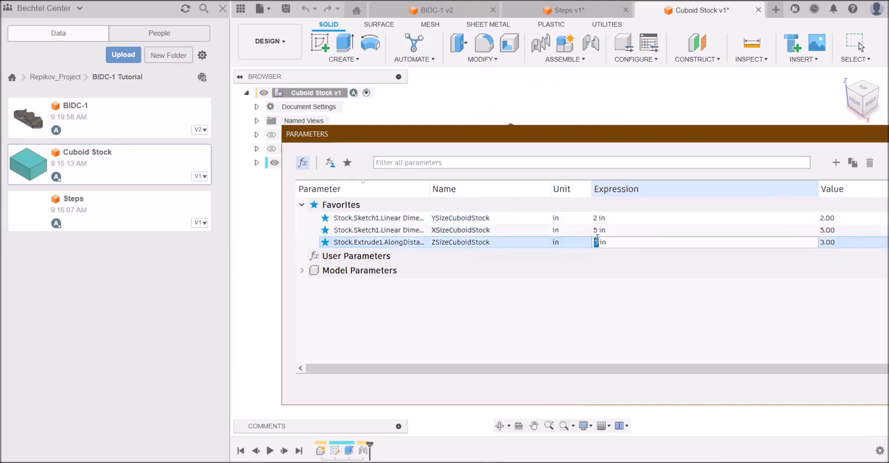
text(1)
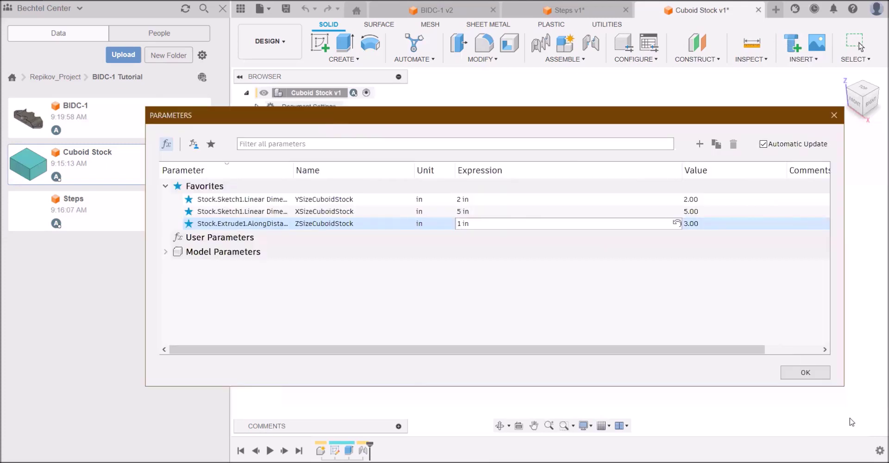
click(806, 372)
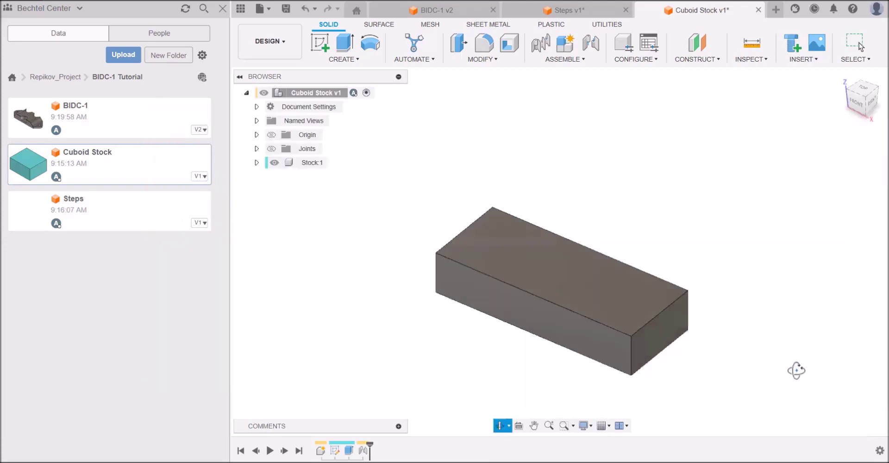
drag(796, 370, 791, 368)
Save the resized Cuboid Stock as a new version with Ctrl+S.
key(Escape)
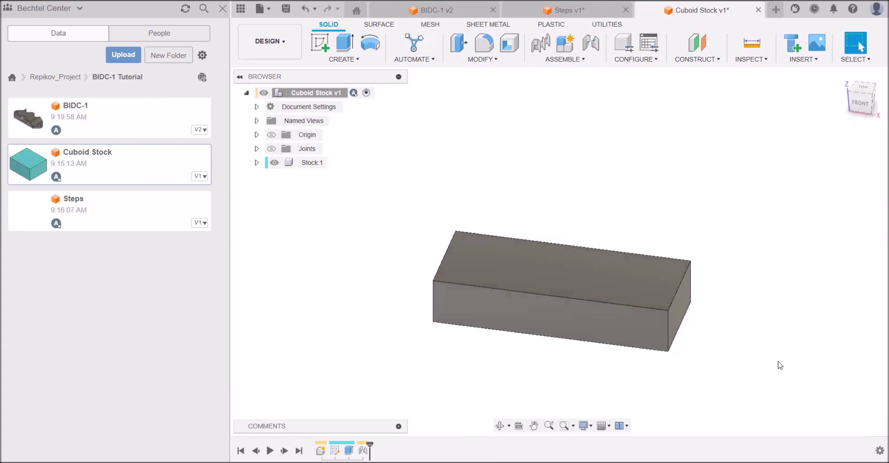
key(ctrl+s)
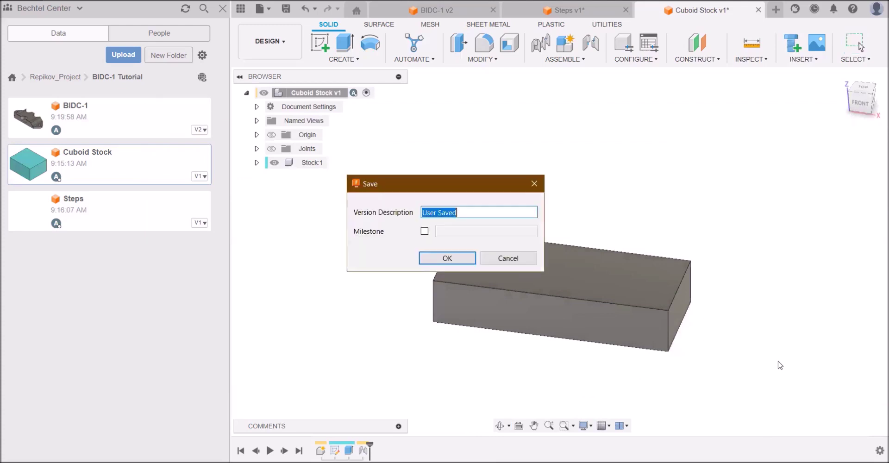
key(Return)
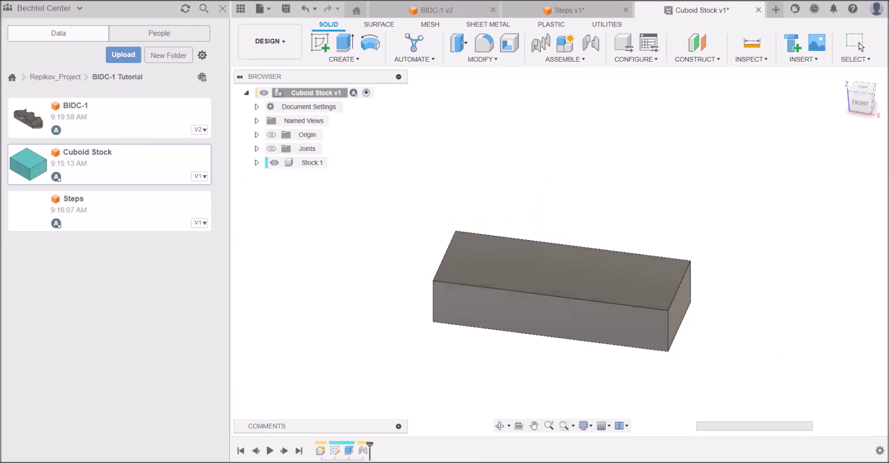
Update the Steps design's out-of-date stock components to the flatter saved Cuboid Stock version.
click(553, 12)
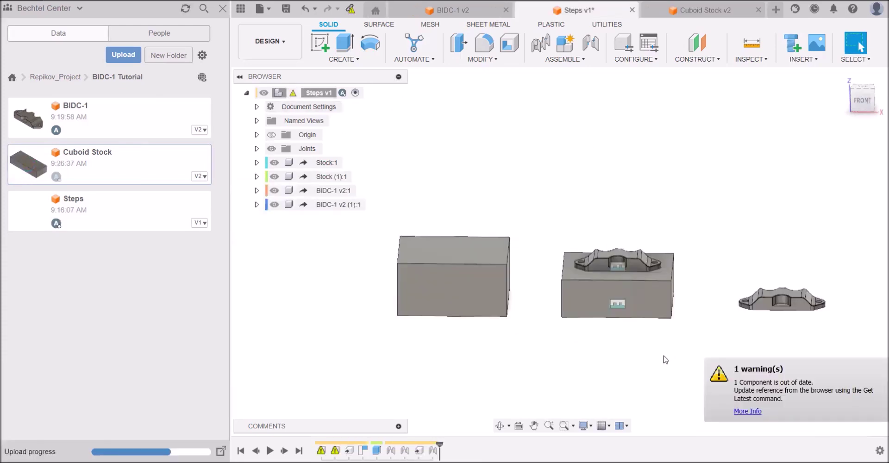
mouse_move(293, 95)
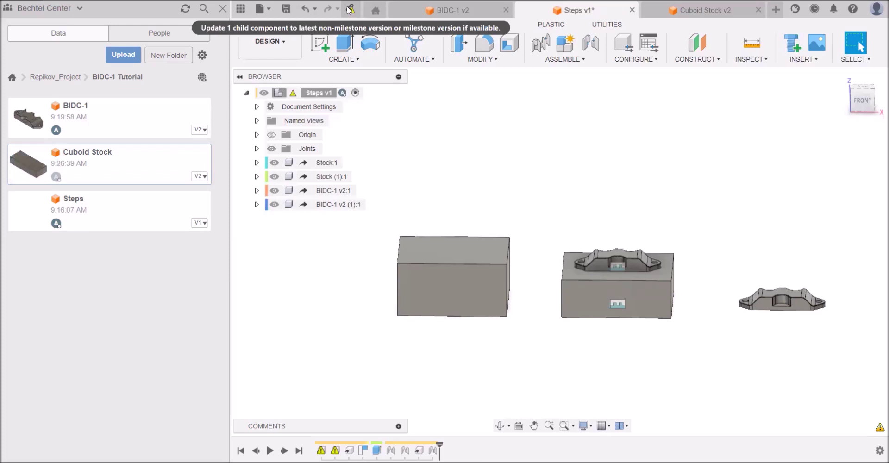
click(350, 10)
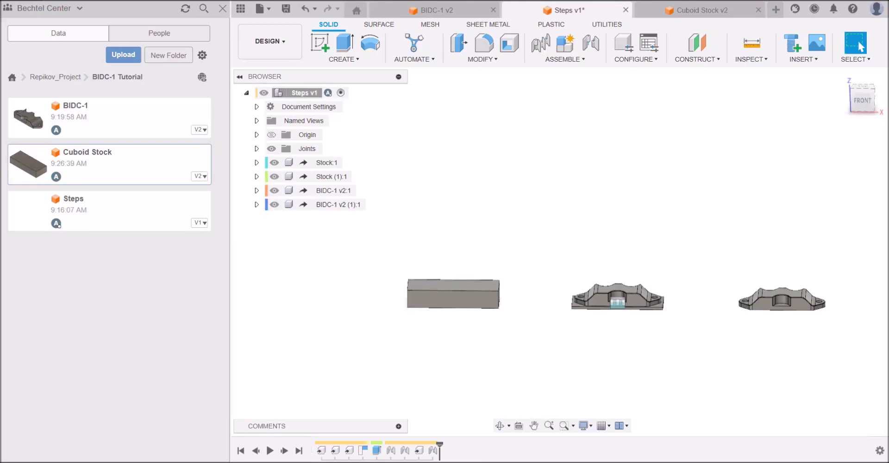
shift+middle_drag(650, 410, 671, 409)
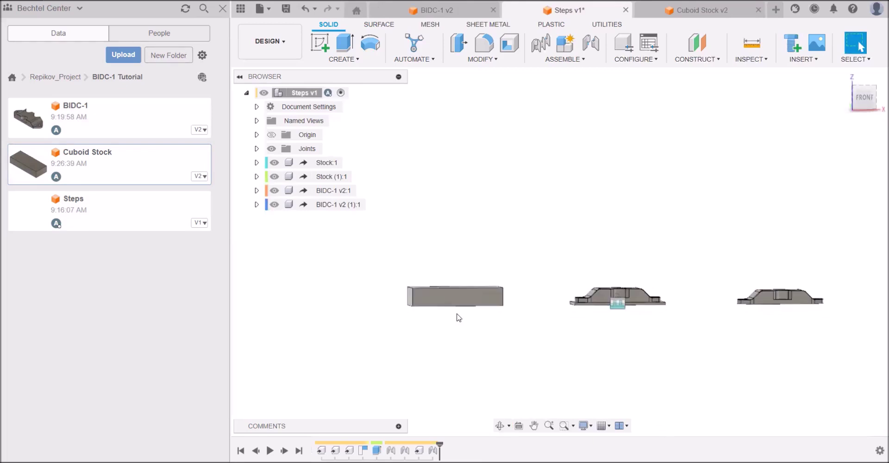
shift+middle_drag(580, 343, 584, 367)
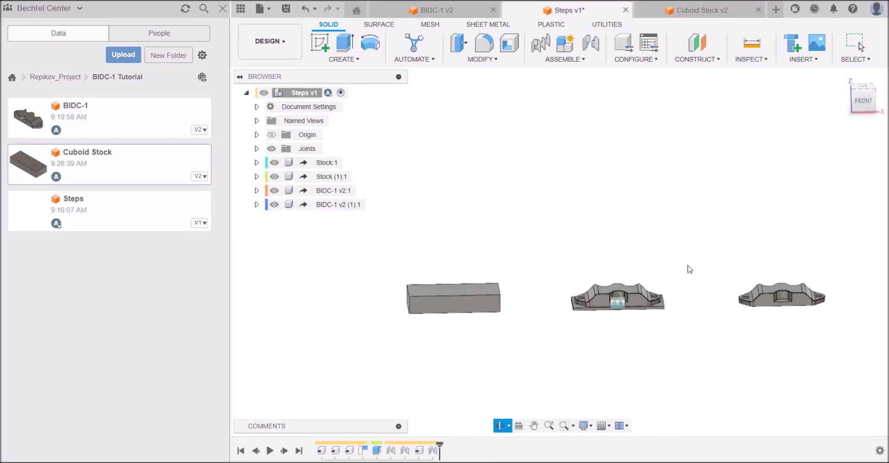
scroll(534, 332, up, 4)
shift+middle_drag(532, 334, 407, 290)
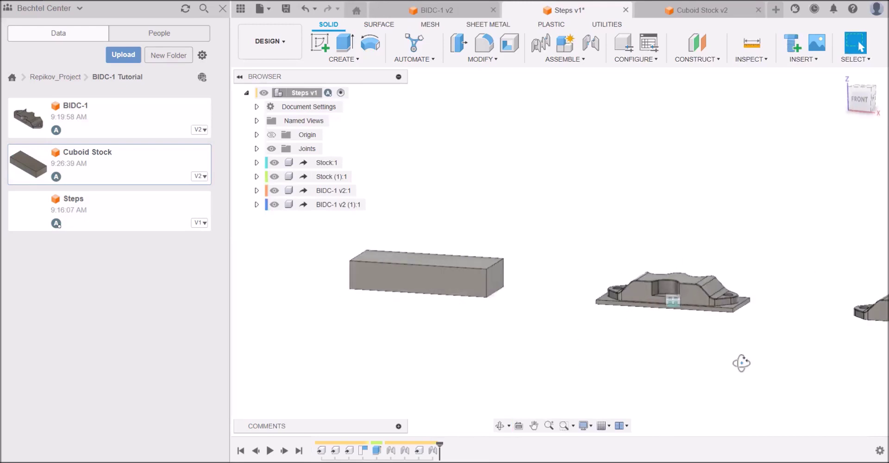
shift+middle_drag(740, 361, 697, 319)
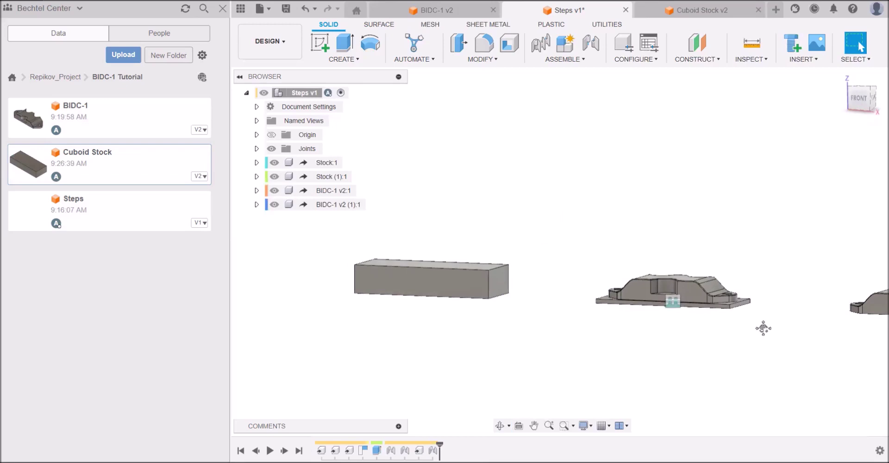
middle_drag(764, 328, 618, 317)
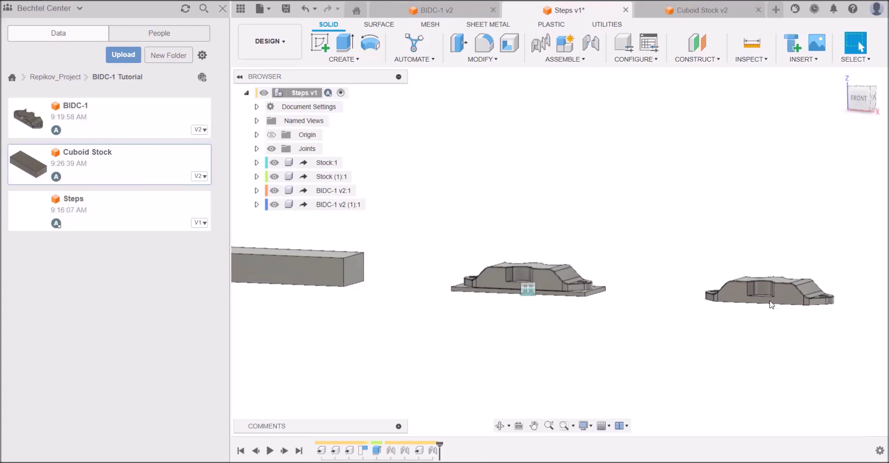
shift+middle_drag(755, 311, 847, 76)
click(842, 76)
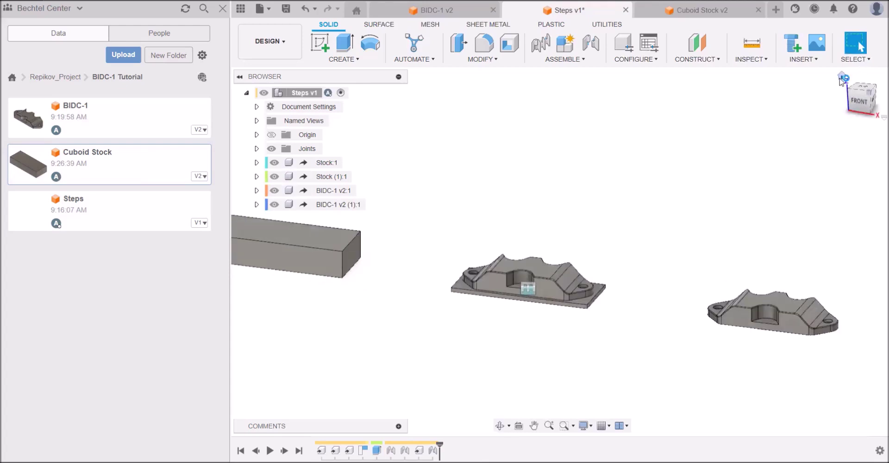